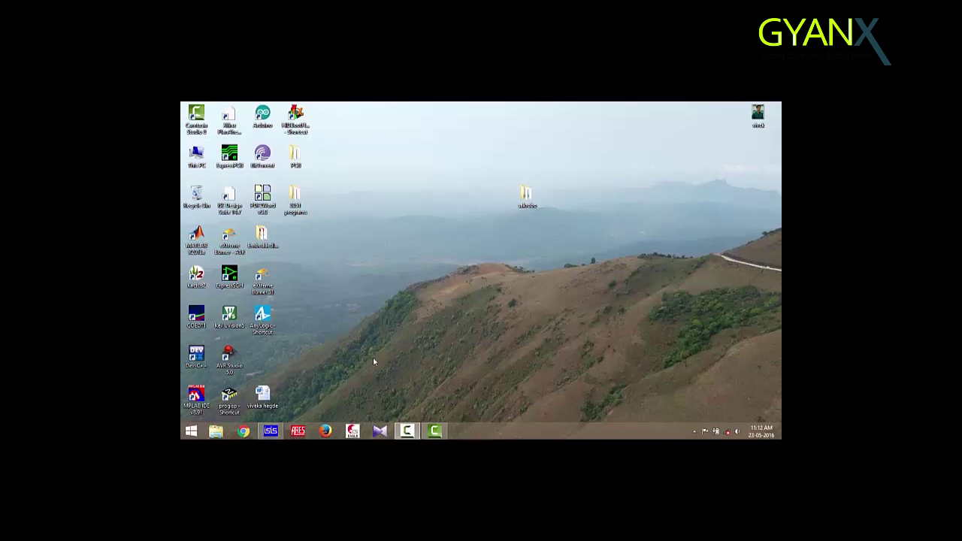
# Save the power supply schematic in ISIS and transfer its netlist to ARES, dismissing the layout template choice.
pyautogui.click(272, 430)
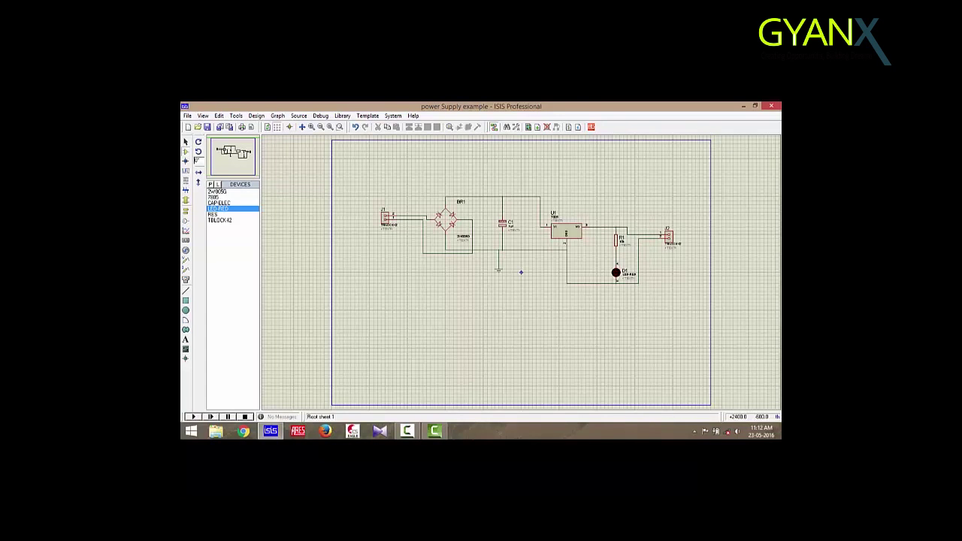
pyautogui.click(208, 126)
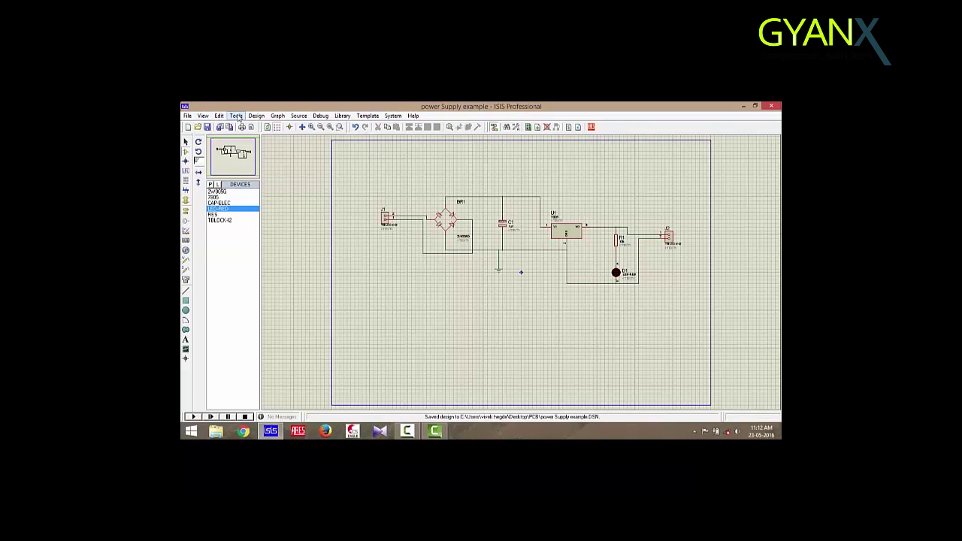
pyautogui.click(237, 116)
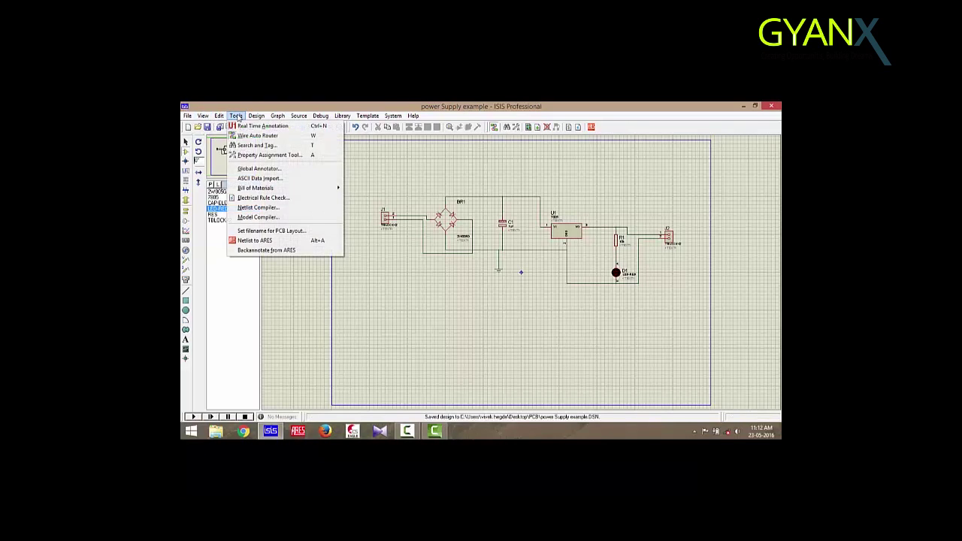
pyautogui.click(280, 240)
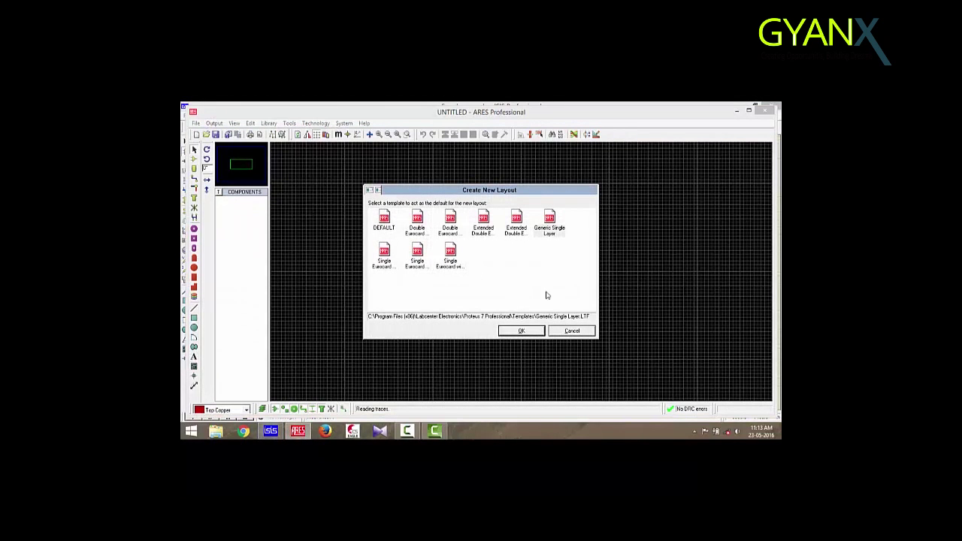
pyautogui.click(568, 332)
pyautogui.click(575, 333)
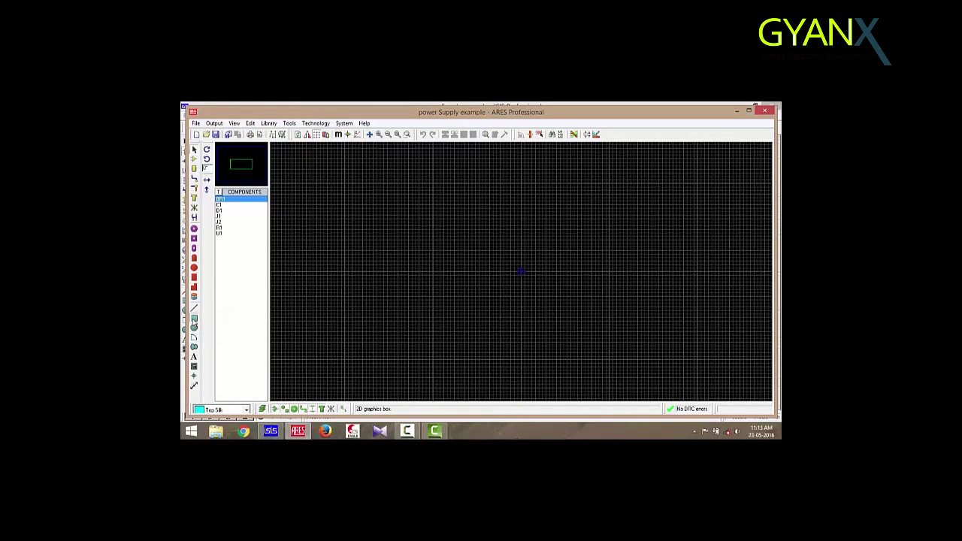
# Draw a square board outline on the Board Edge layer, starting at the layout origin and extending down to the right.
pyautogui.click(194, 320)
pyautogui.click(245, 410)
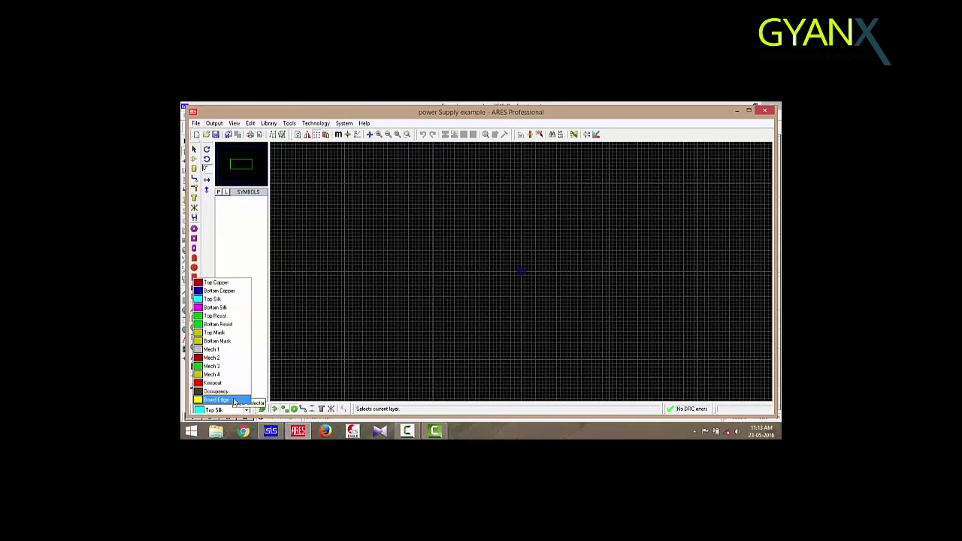
pyautogui.click(234, 400)
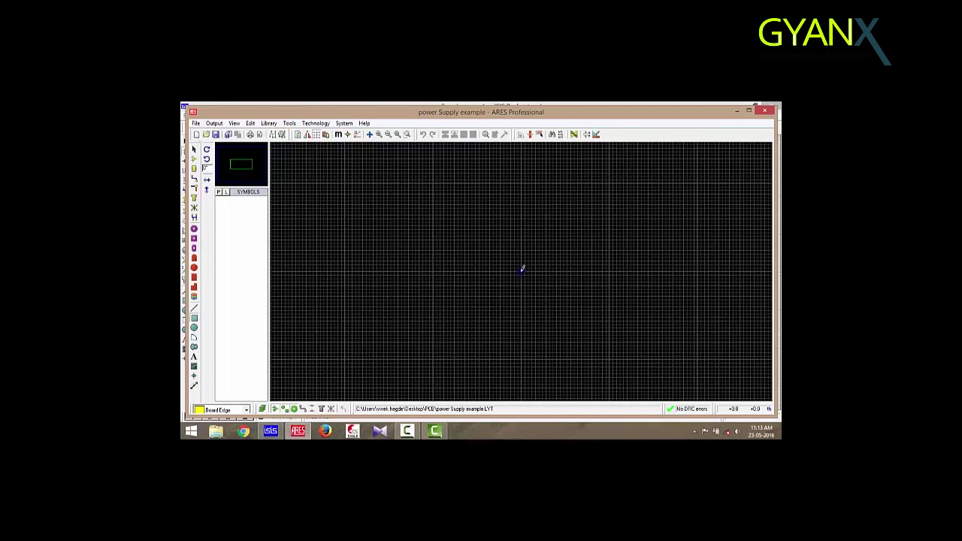
pyautogui.moveTo(522, 271); pyautogui.dragTo(611, 357)
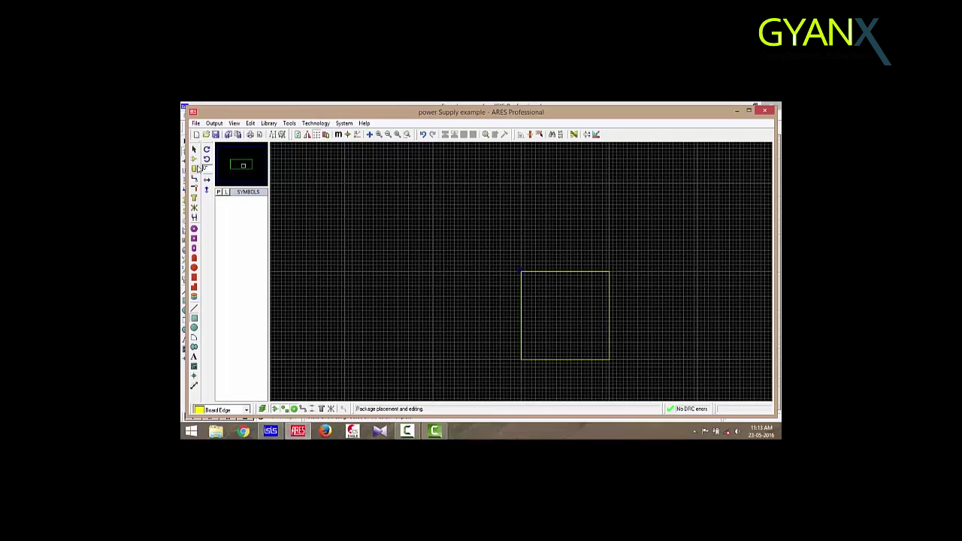
# Preview the footprints of the unplaced layout components, from bridge BR1 through U1.
pyautogui.click(198, 166)
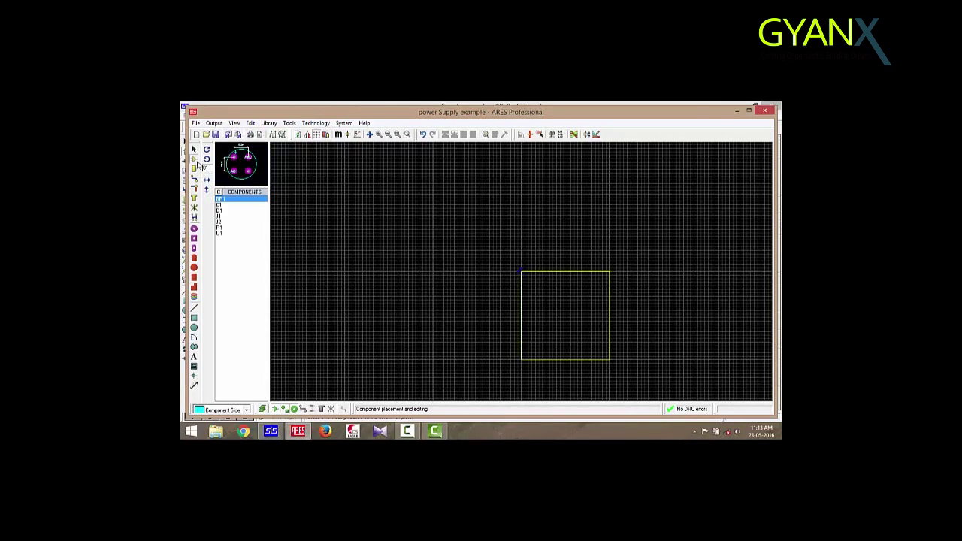
pyautogui.click(221, 205)
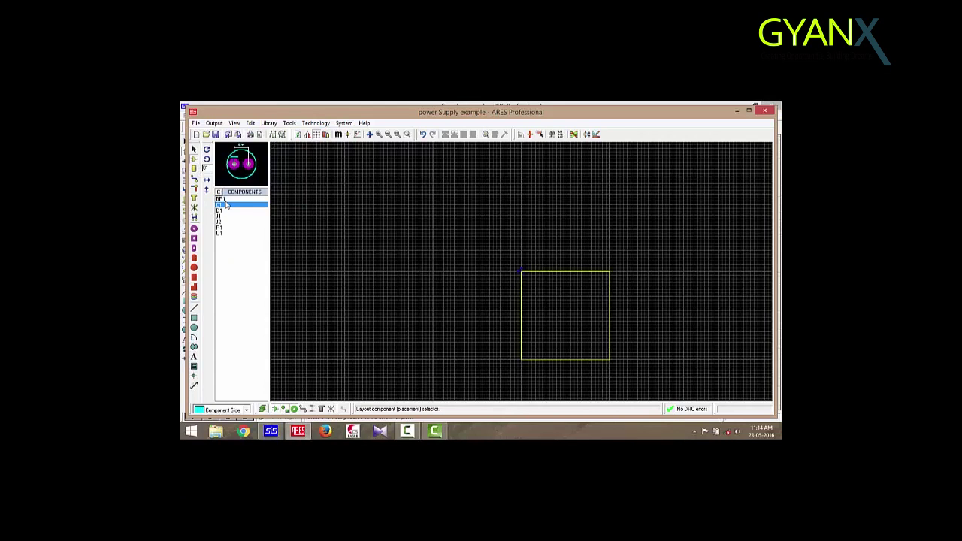
pyautogui.press('Up')
pyautogui.click(228, 206)
pyautogui.click(227, 211)
pyautogui.click(226, 217)
pyautogui.click(225, 222)
pyautogui.click(226, 228)
pyautogui.click(226, 233)
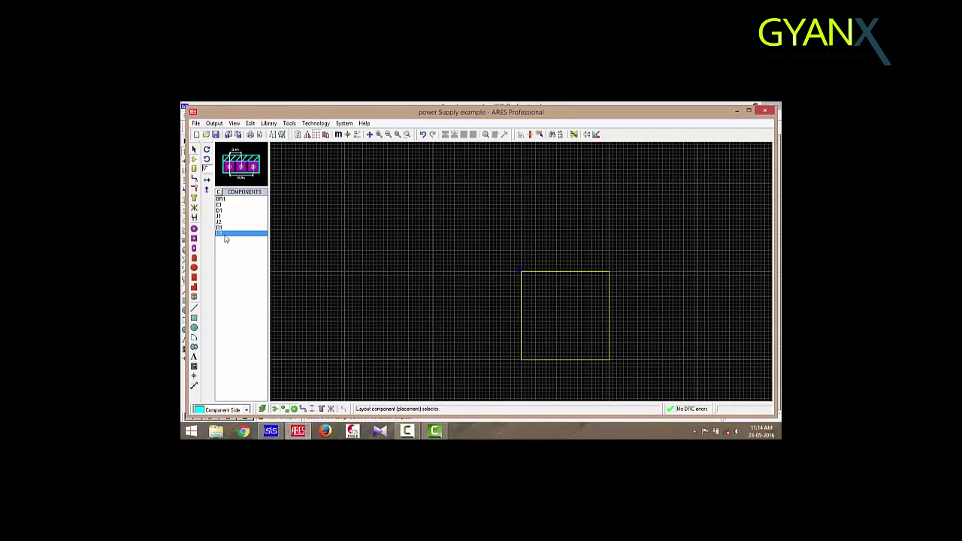
# Place bridge rectifier BR1 in the upper middle of the board outline.
pyautogui.click(225, 199)
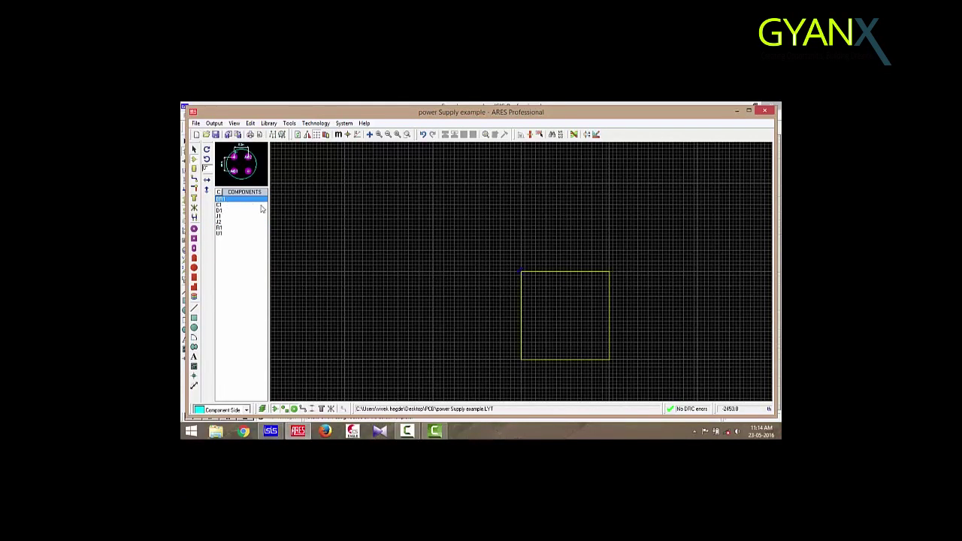
pyautogui.click(552, 283)
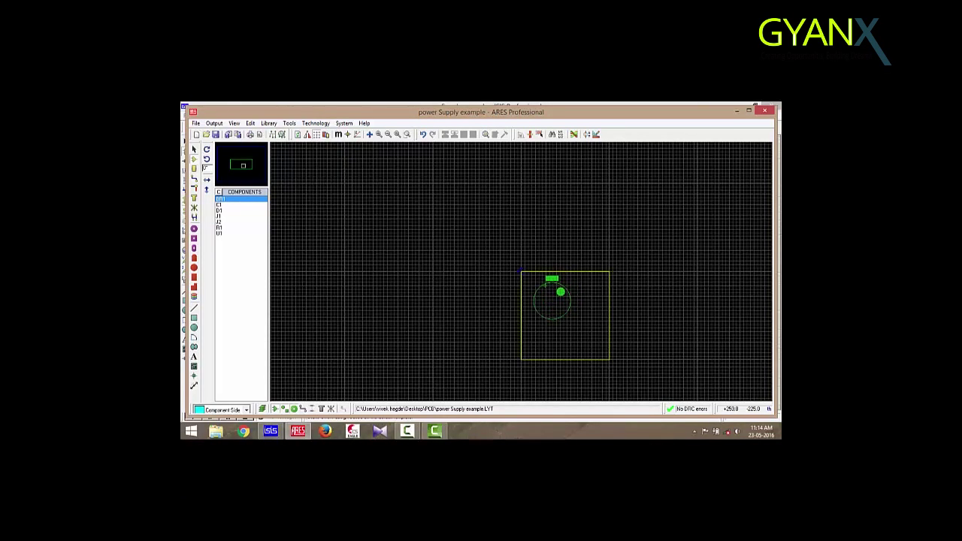
pyautogui.click(553, 292)
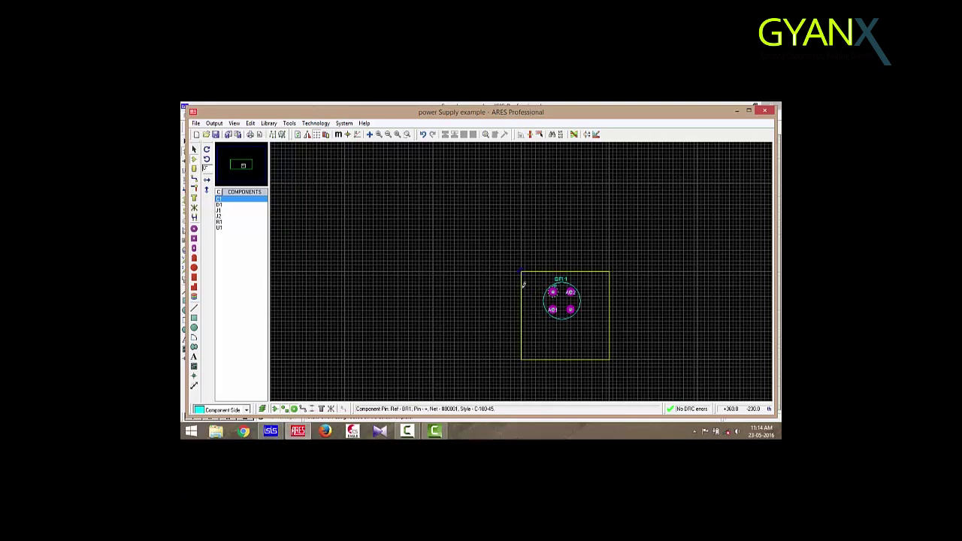
# Place capacitor C1 horizontally inside the board, below and to the right of BR1.
pyautogui.click(221, 200)
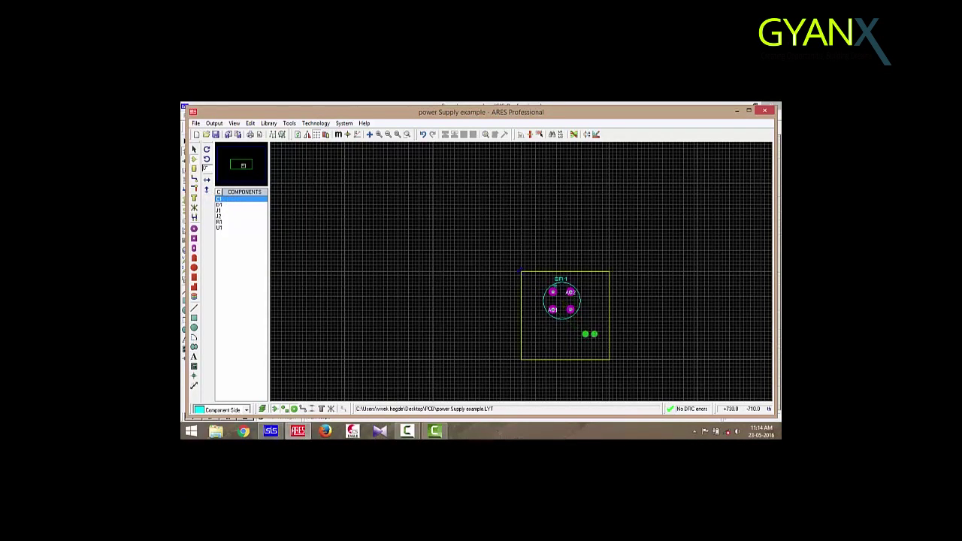
pyautogui.click(592, 323)
pyautogui.moveTo(564, 304); pyautogui.dragTo(564, 305)
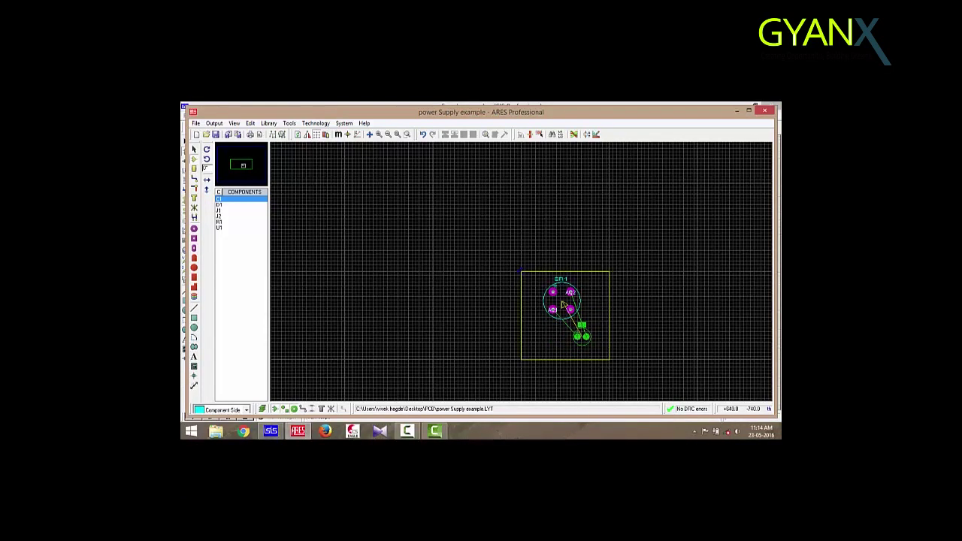
pyautogui.press('-')
pyautogui.press('-')
pyautogui.press('-')
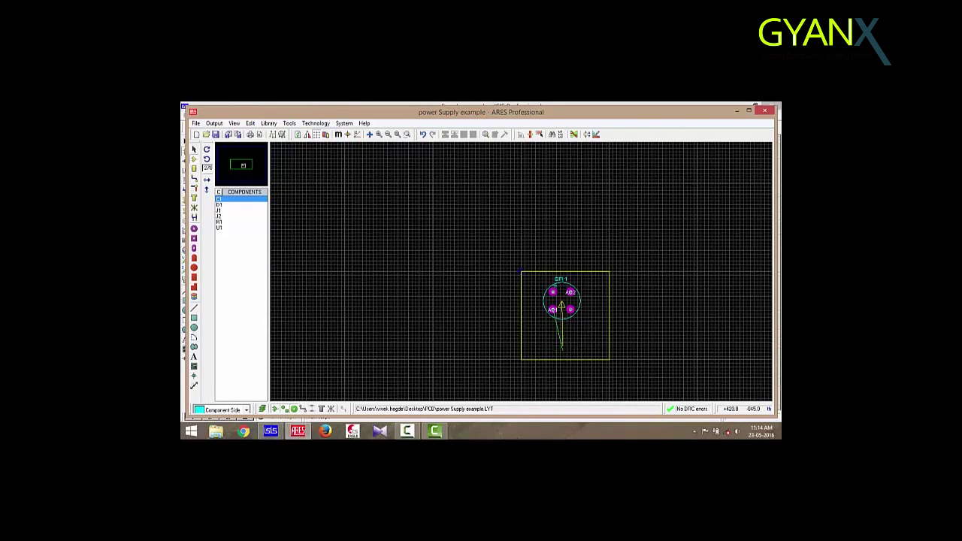
pyautogui.moveTo(562, 303); pyautogui.dragTo(562, 305)
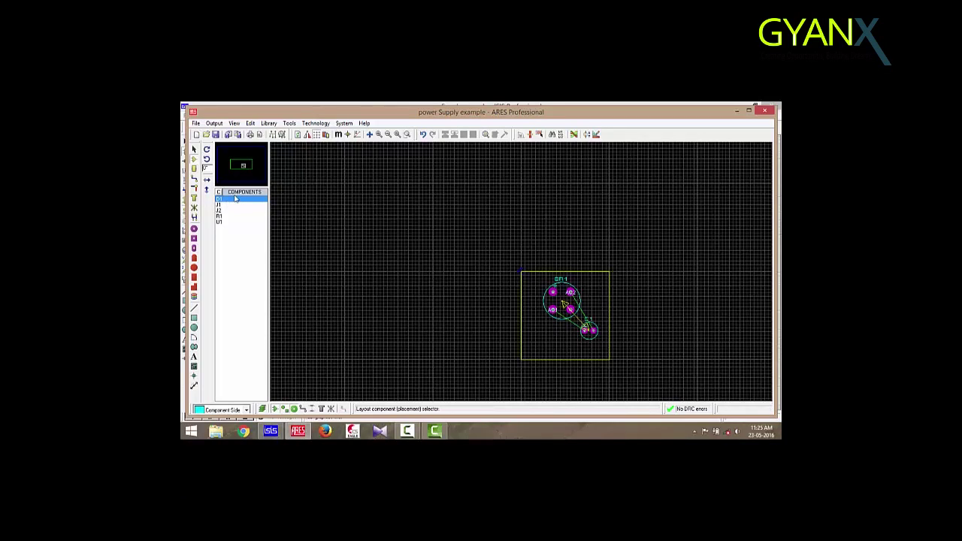
# Place regulator U1 rotated by 180 degrees along the lower edge of the board, below BR1.
pyautogui.click(239, 202)
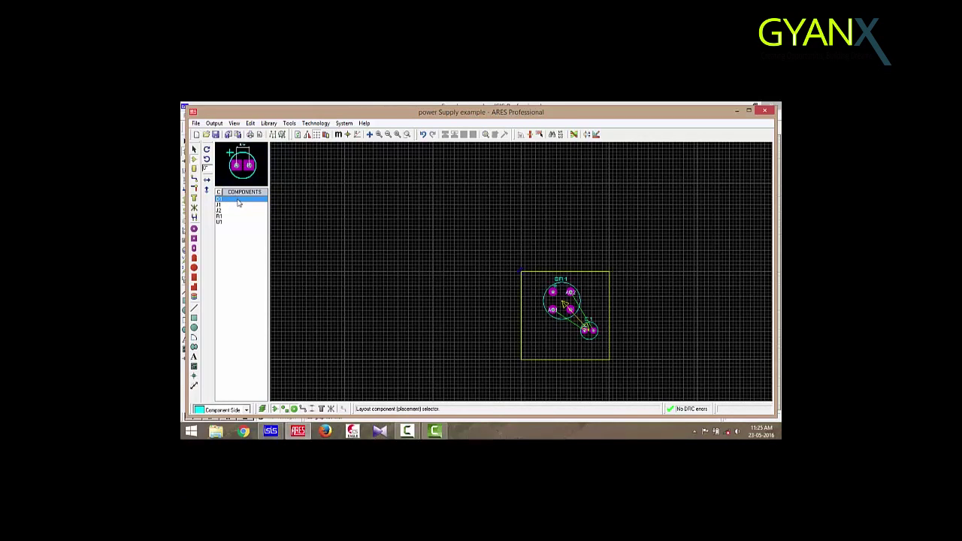
pyautogui.click(230, 216)
pyautogui.click(228, 223)
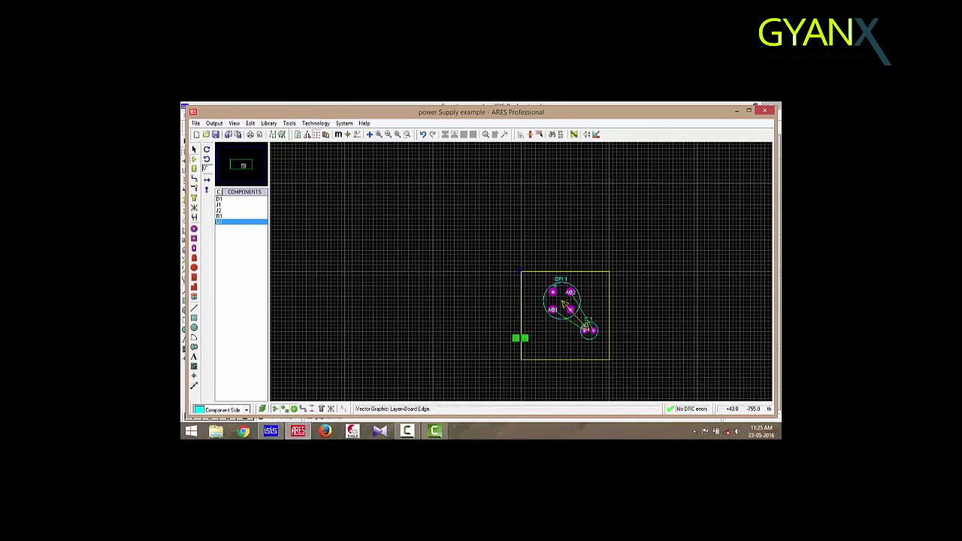
pyautogui.click(539, 343)
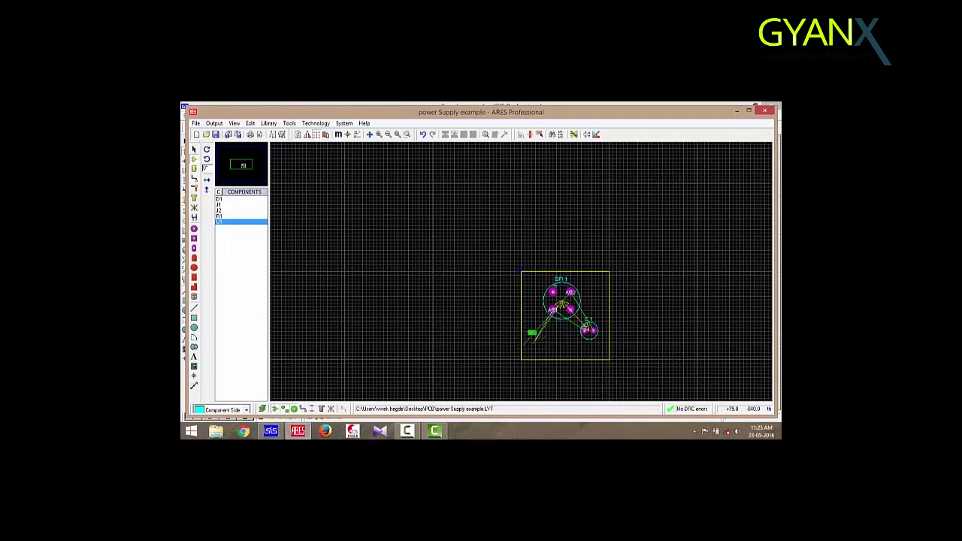
pyautogui.moveTo(520, 306); pyautogui.dragTo(538, 342)
pyautogui.press('KP_Subtract')
pyautogui.press('KP_Subtract')
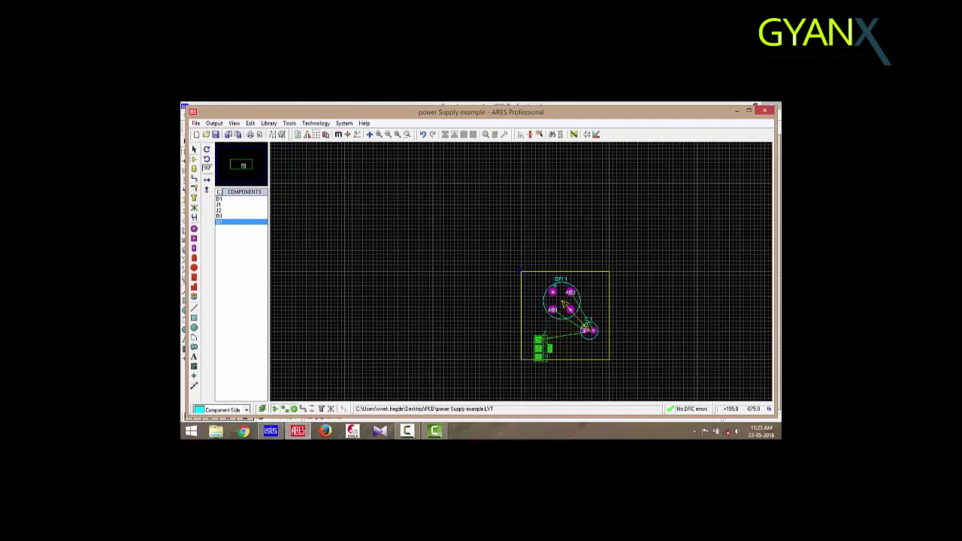
pyautogui.moveTo(534, 351)
pyautogui.mouseDown()
pyautogui.moveTo(568, 348)
pyautogui.moveTo(549, 349)
pyautogui.mouseUp()
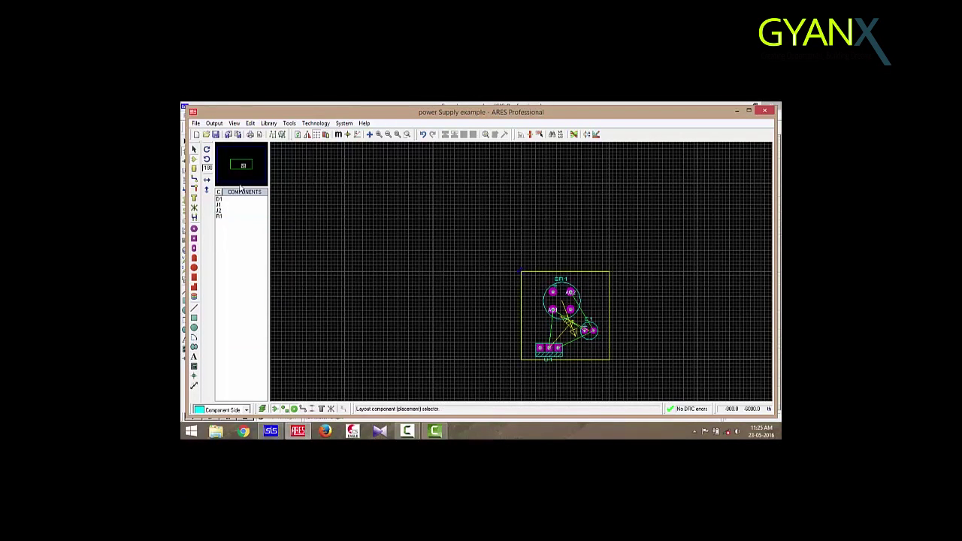
# Place LED D1 near the board's lower edge, just right of U1 and below C1.
pyautogui.click(223, 200)
pyautogui.moveTo(577, 345); pyautogui.dragTo(585, 364)
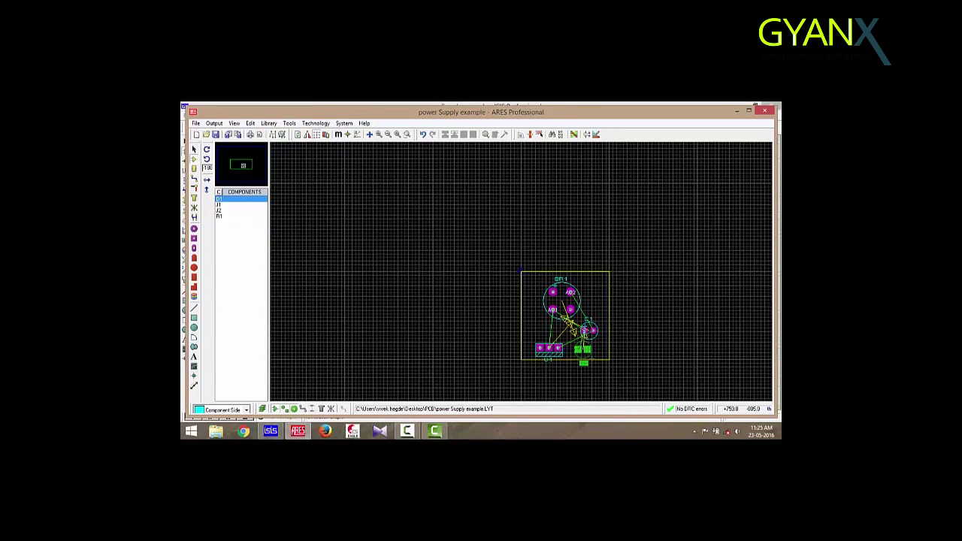
pyautogui.moveTo(585, 364); pyautogui.dragTo(582, 364)
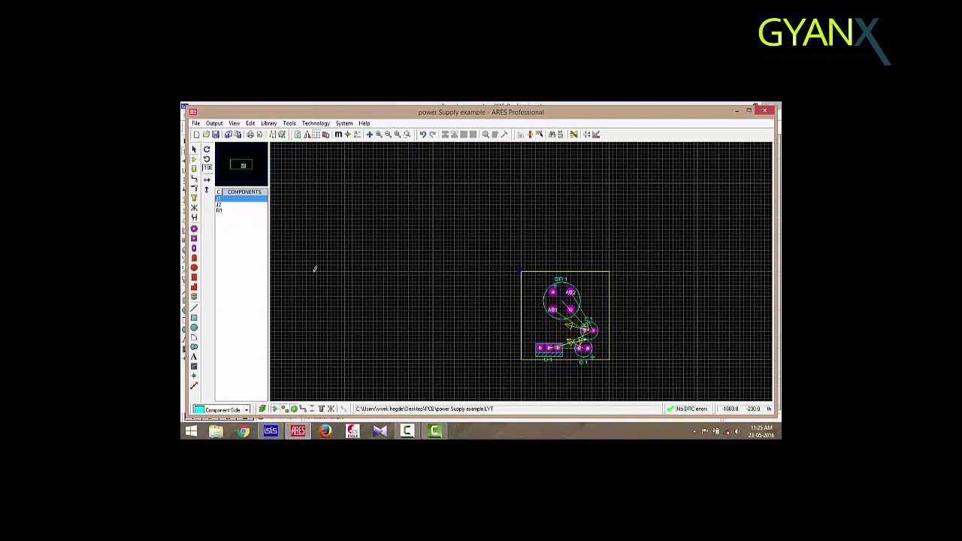
# Place terminal block J1 in the upper right corner of the board.
pyautogui.click(230, 200)
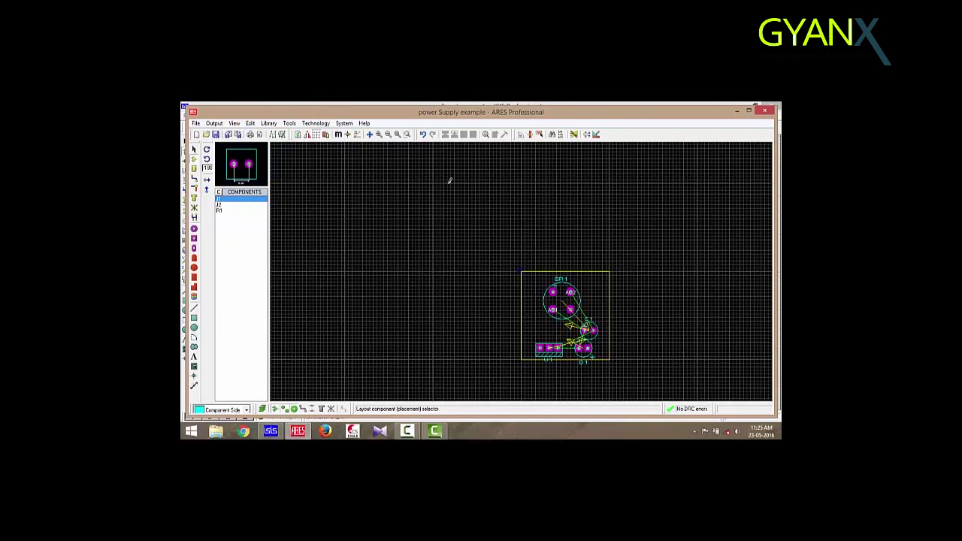
pyautogui.click(539, 301)
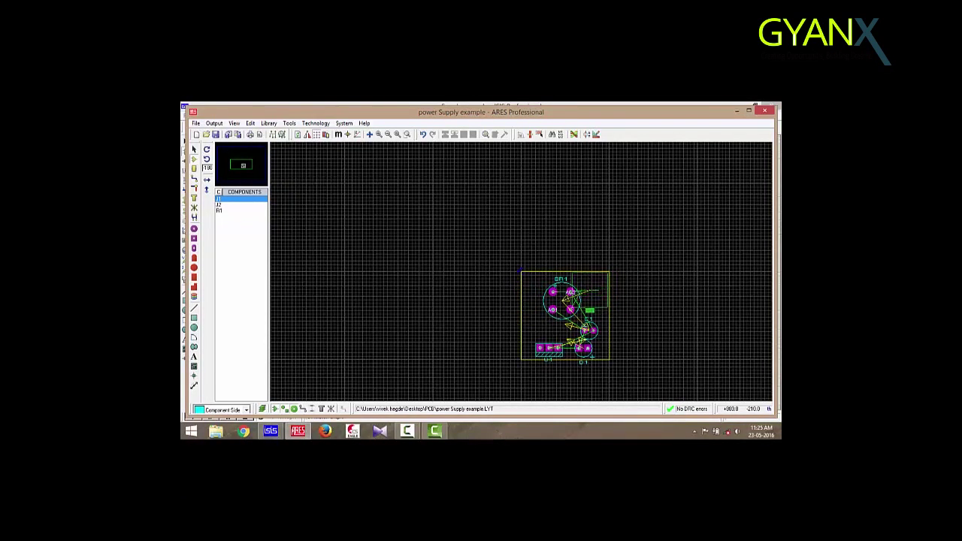
pyautogui.moveTo(583, 294); pyautogui.dragTo(598, 290)
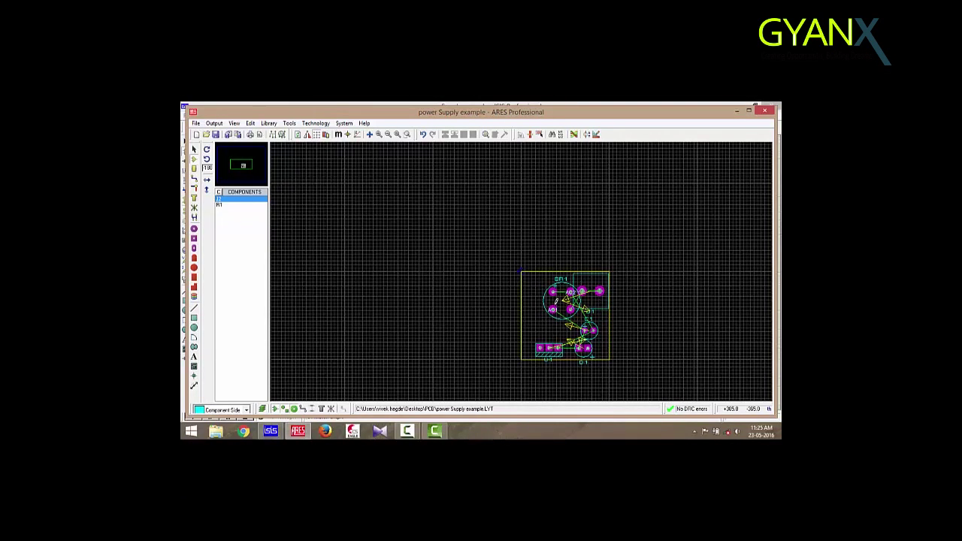
# Move BR1 toward the upper left corner of the board, away from J1, keeping its component properties.
pyautogui.click(563, 290)
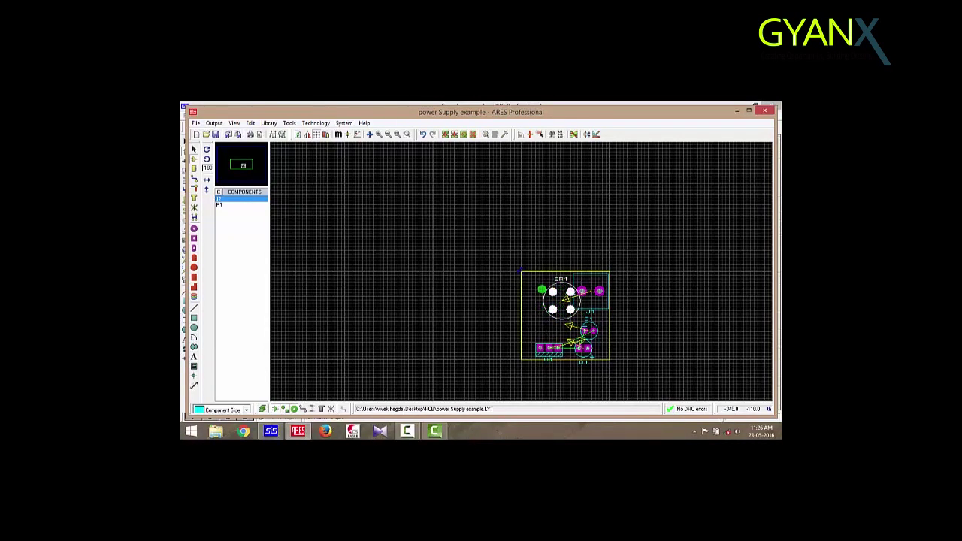
pyautogui.moveTo(545, 278); pyautogui.dragTo(552, 284)
pyautogui.click(552, 284)
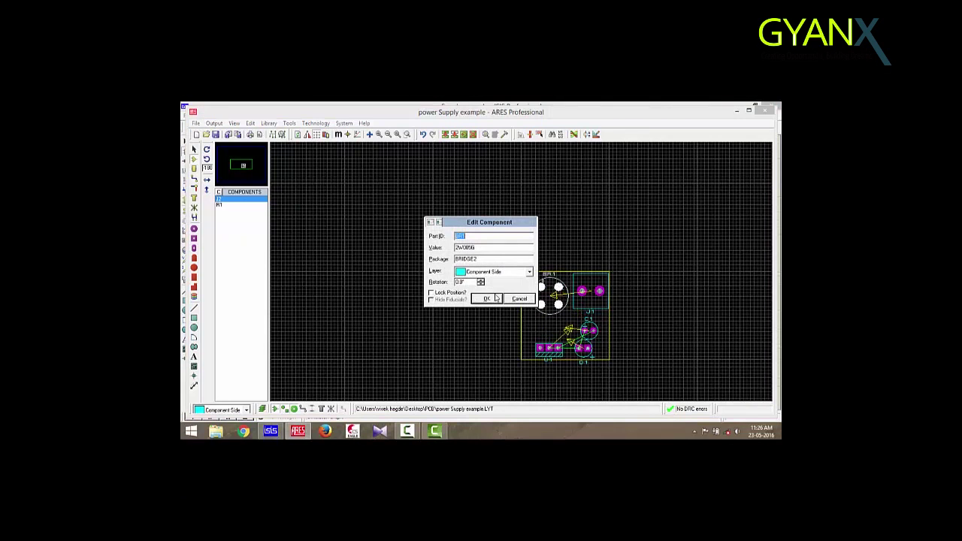
pyautogui.click(496, 298)
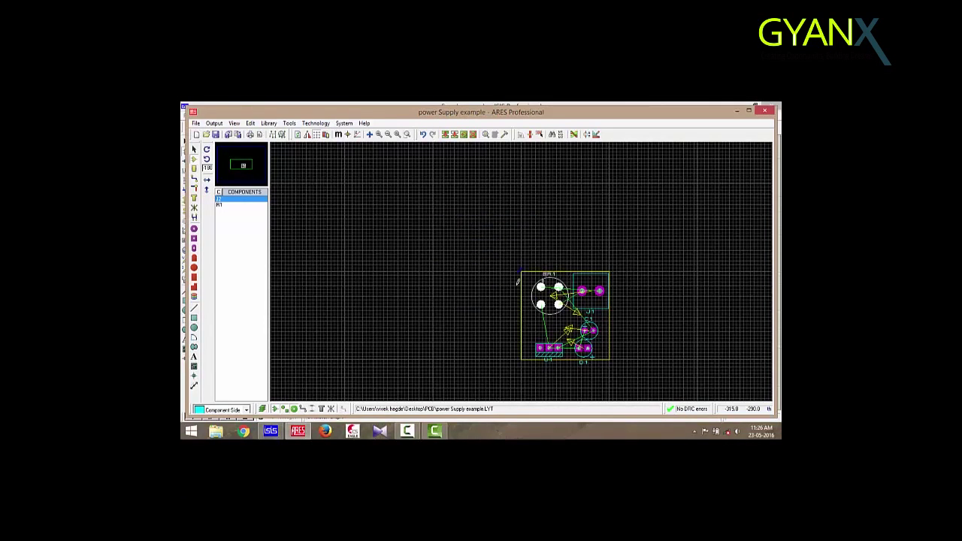
# Place resistor R1 horizontally on the board, just below BR1 and above U1.
pyautogui.click(225, 204)
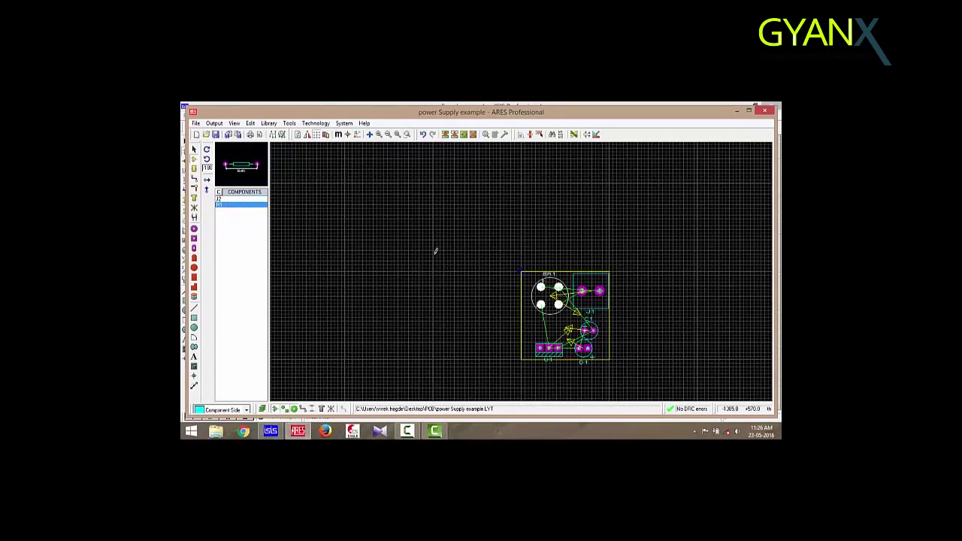
pyautogui.click(549, 323)
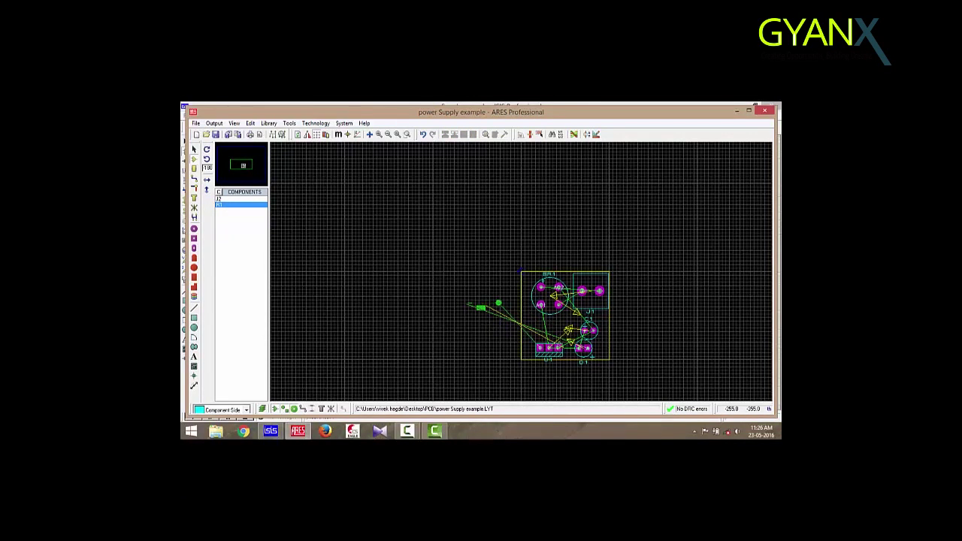
pyautogui.press('KP_Subtract')
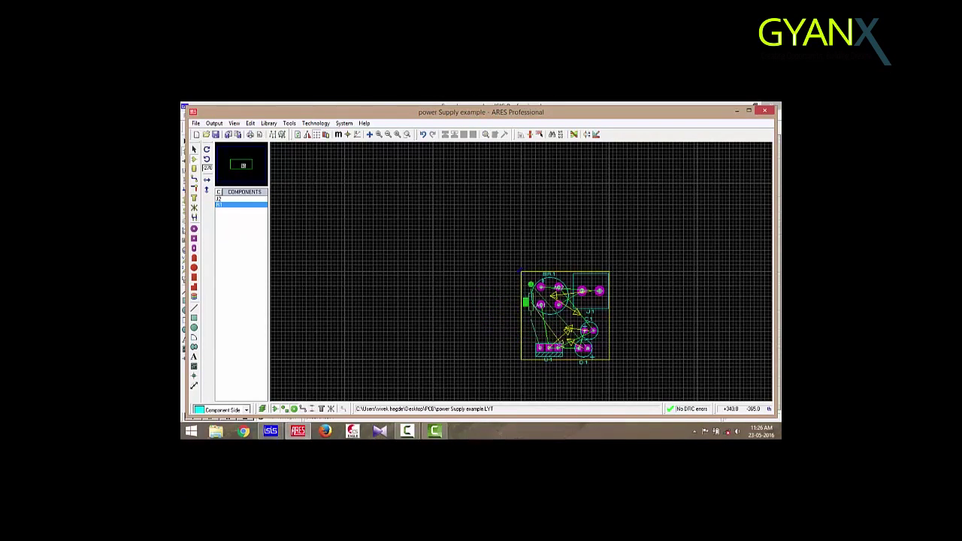
pyautogui.press('KP_Subtract')
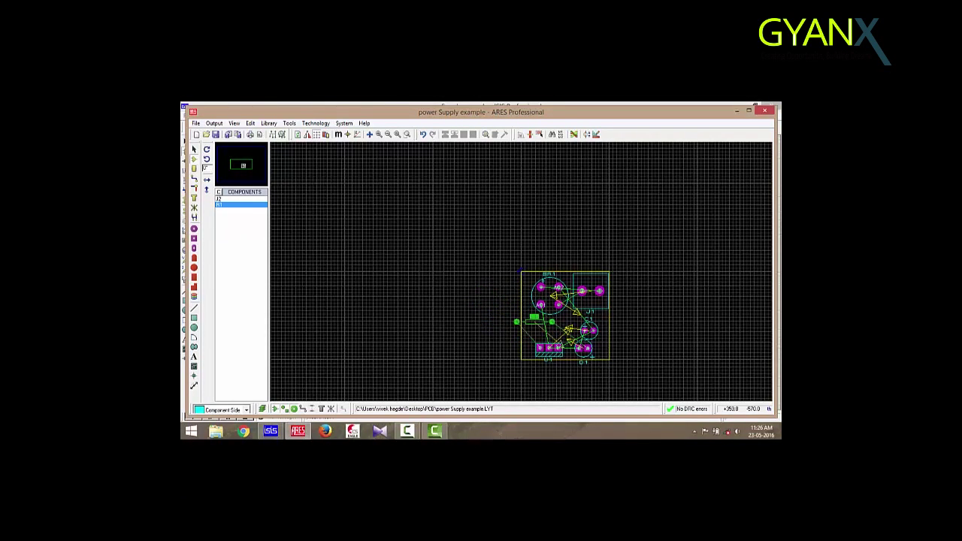
pyautogui.moveTo(548, 316); pyautogui.dragTo(551, 321)
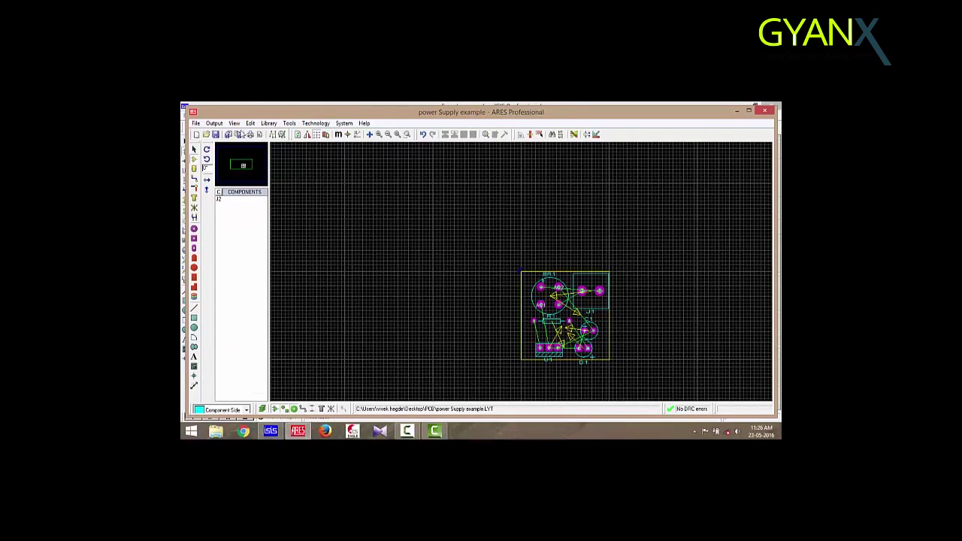
# Place terminal block J2 rotated by 90 degrees along the board's left edge, below BR1, and dismiss the design rule notice.
pyautogui.click(224, 200)
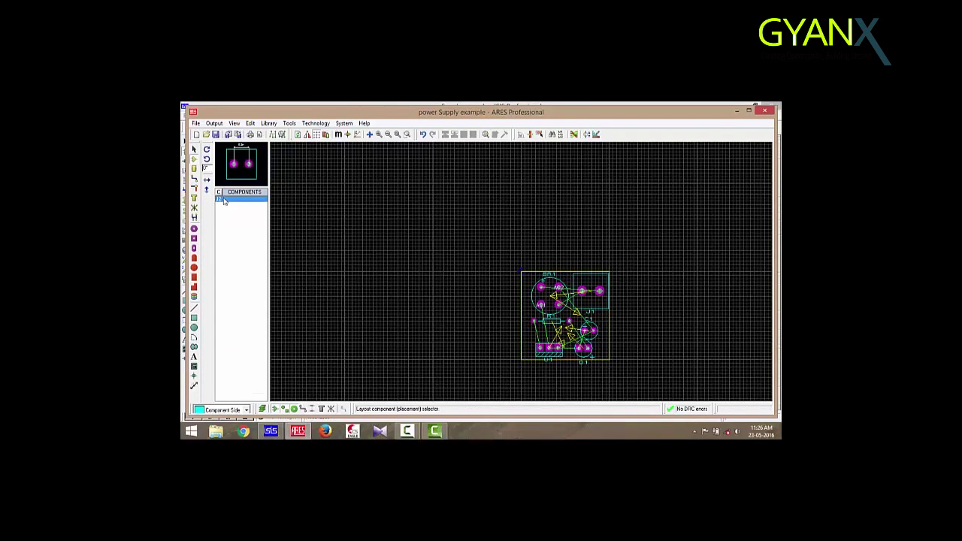
pyautogui.click(592, 351)
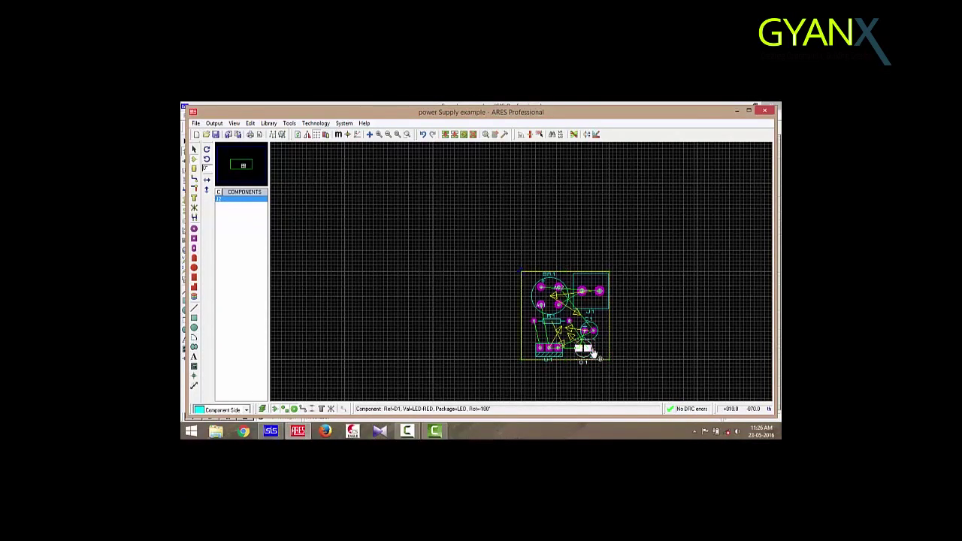
pyautogui.click(229, 199)
pyautogui.click(619, 339)
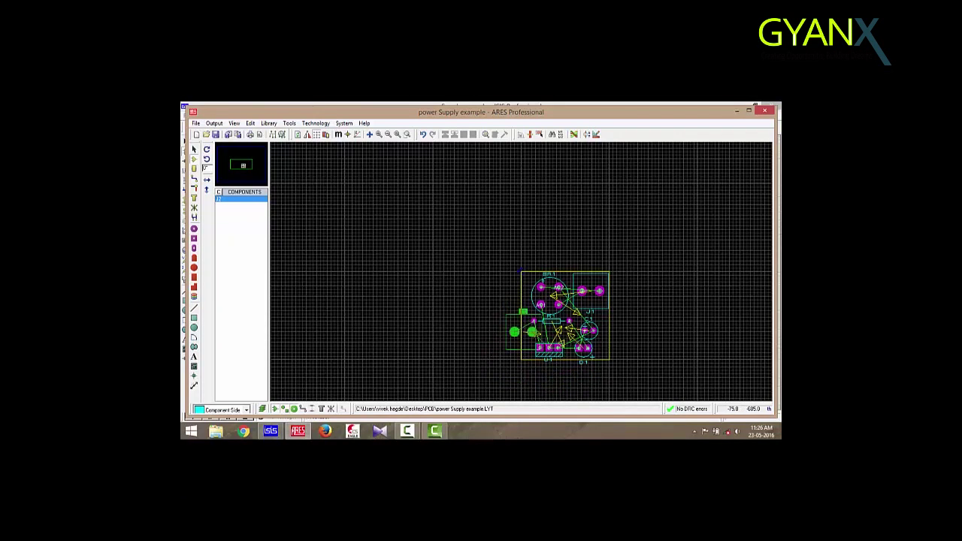
pyautogui.press('-')
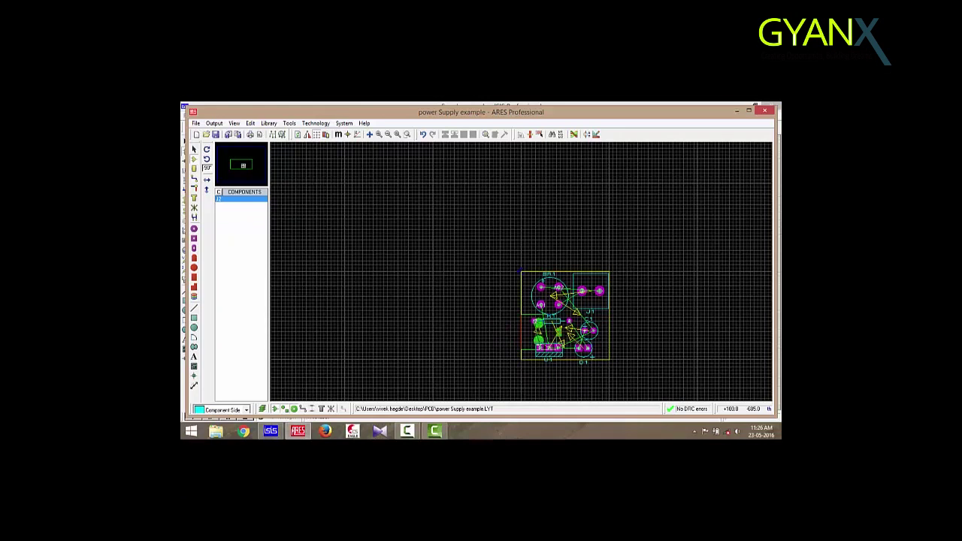
pyautogui.click(539, 331)
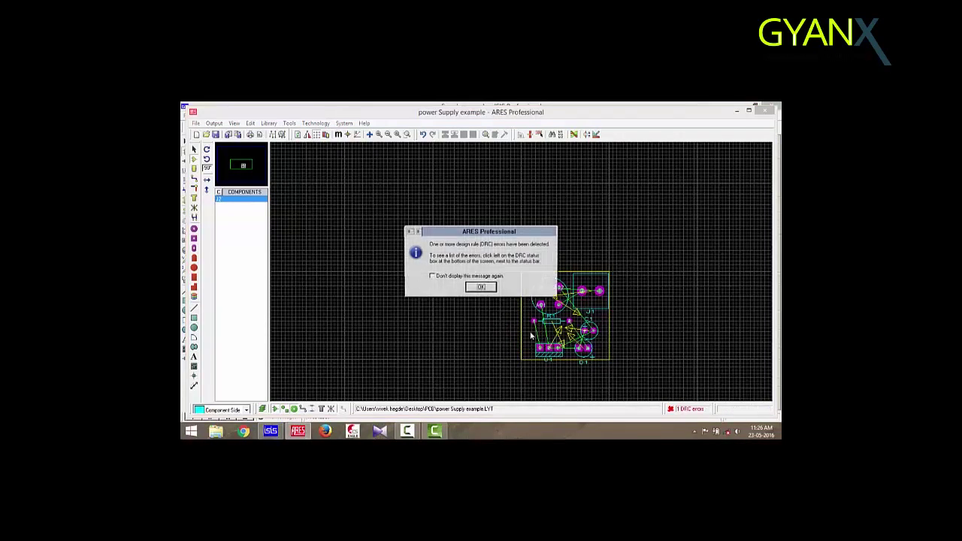
pyautogui.click(481, 289)
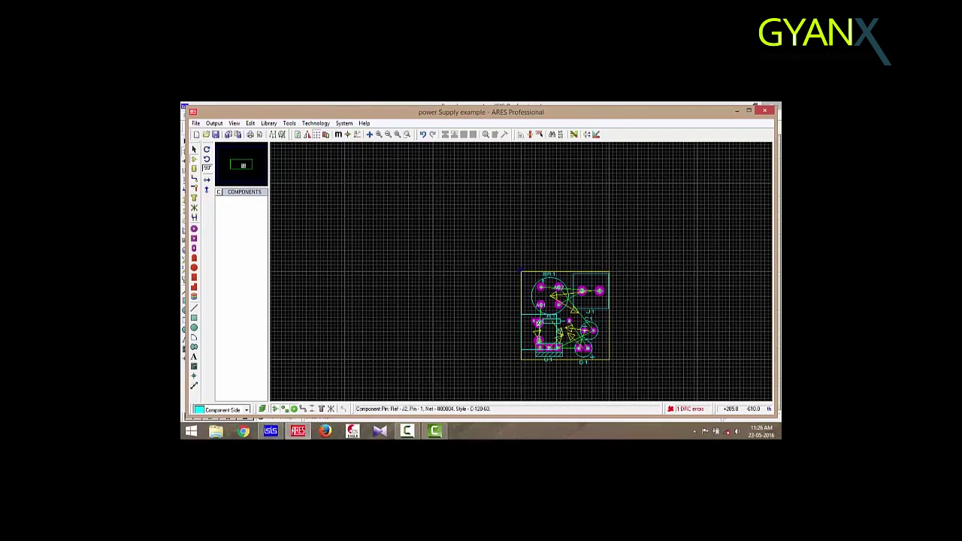
# Move terminal block J2 off the board into the empty area to its left.
pyautogui.click(528, 326)
pyautogui.rightClick(537, 324)
pyautogui.click(508, 329)
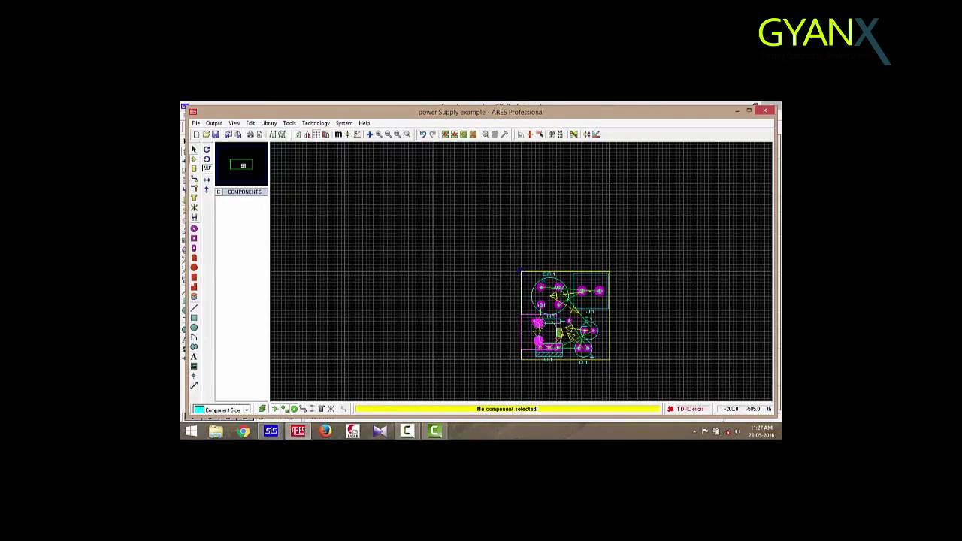
pyautogui.doubleClick(534, 324)
pyautogui.click(519, 299)
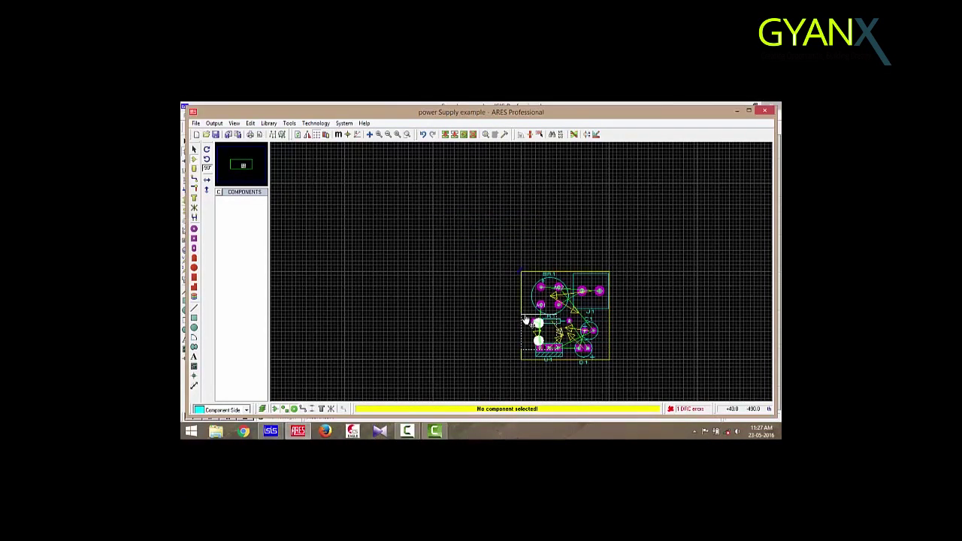
pyautogui.moveTo(466, 310); pyautogui.dragTo(408, 282)
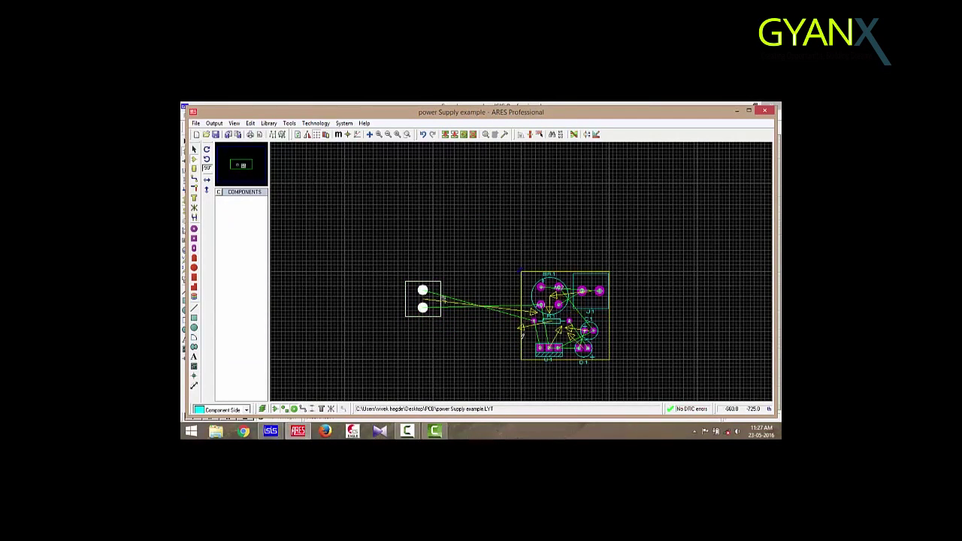
# Rotate regulator U1 by 90 degrees and move it into the lower left corner of the board.
pyautogui.click(539, 345)
pyautogui.moveTo(539, 346); pyautogui.dragTo(516, 334)
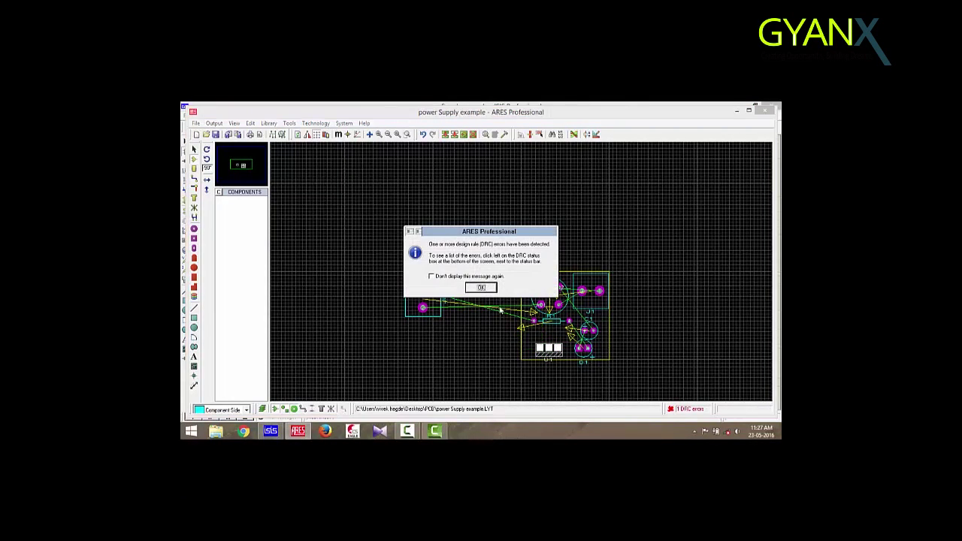
pyautogui.click(488, 289)
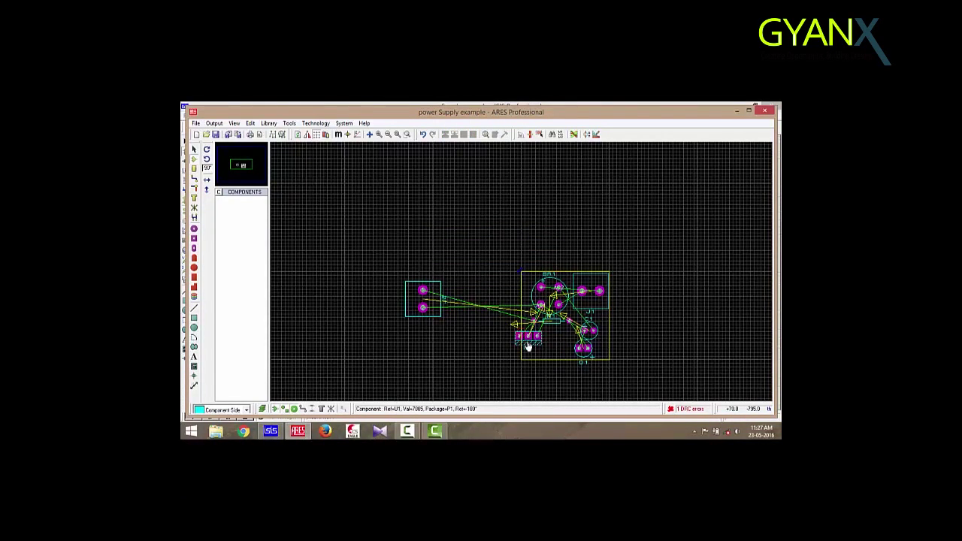
pyautogui.press('KP_Subtract')
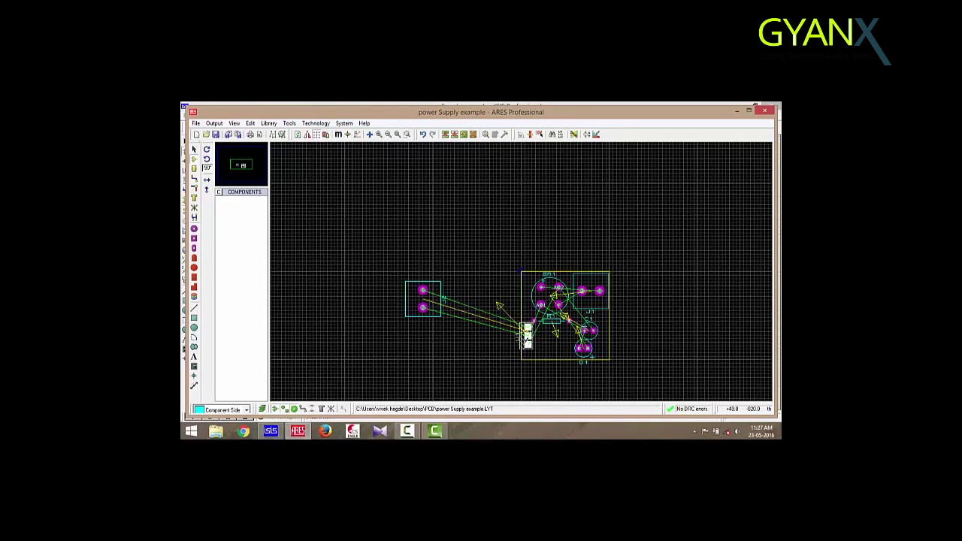
pyautogui.click(528, 337)
pyautogui.click(525, 325)
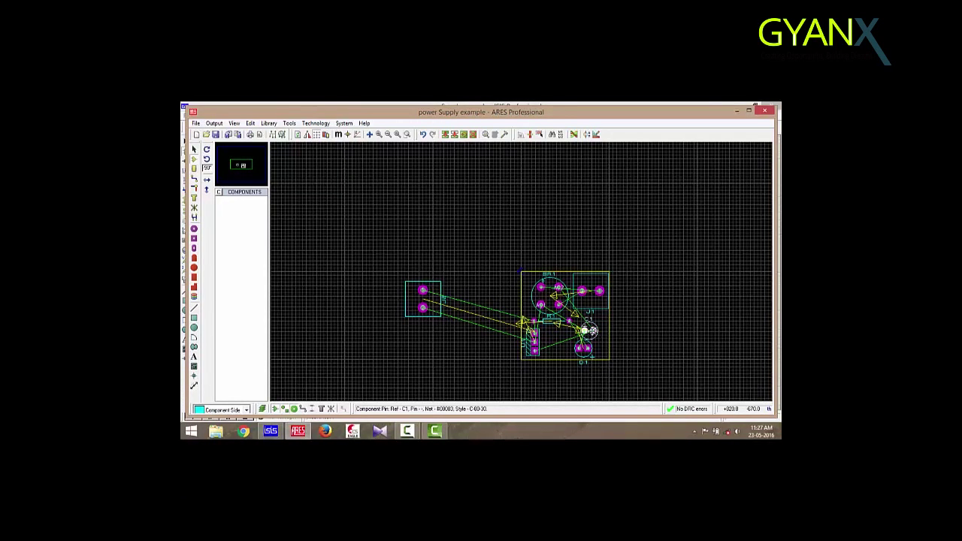
# Move capacitor C1 to the left, beside U1 and directly below R1.
pyautogui.moveTo(599, 314); pyautogui.dragTo(590, 326)
pyautogui.click(588, 326)
pyautogui.rightClick(590, 324)
pyautogui.click(590, 324)
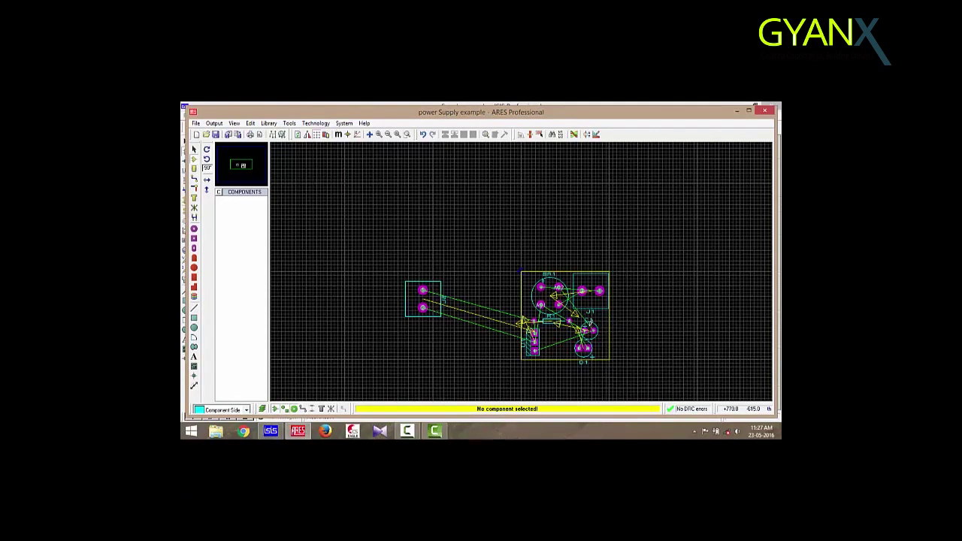
pyautogui.rightClick(597, 321)
pyautogui.click(603, 135)
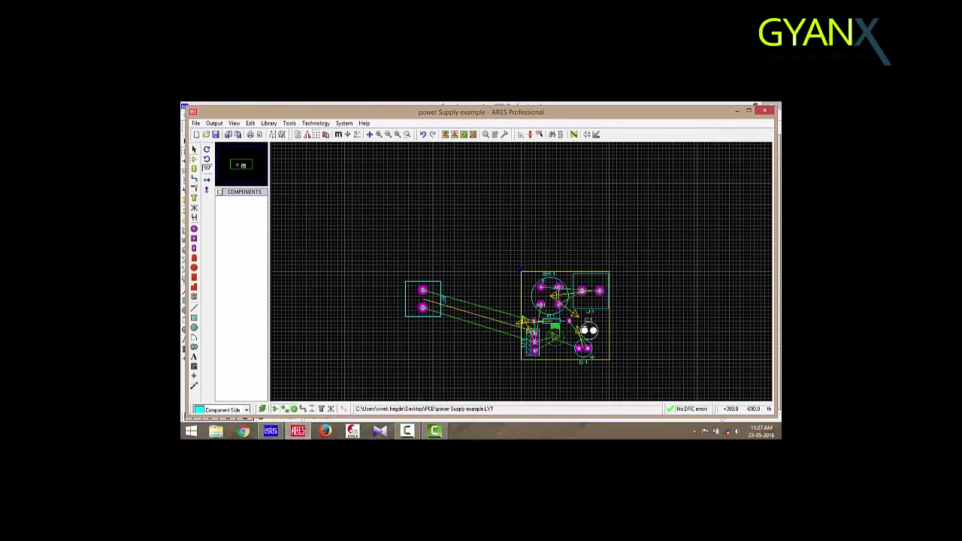
pyautogui.click(554, 335)
# Move LED D1 to the board's lower edge, directly below C1 and right of U1.
pyautogui.rightClick(594, 337)
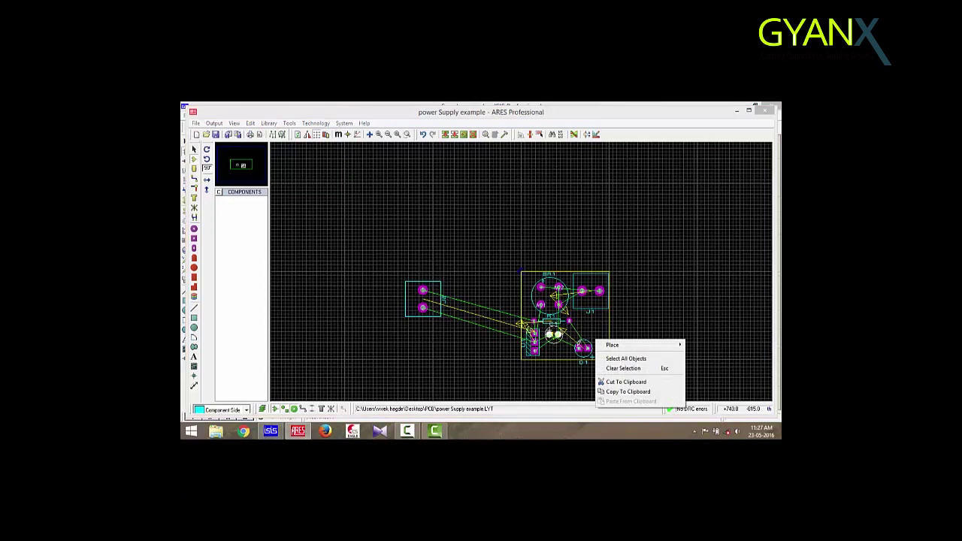
pyautogui.click(584, 344)
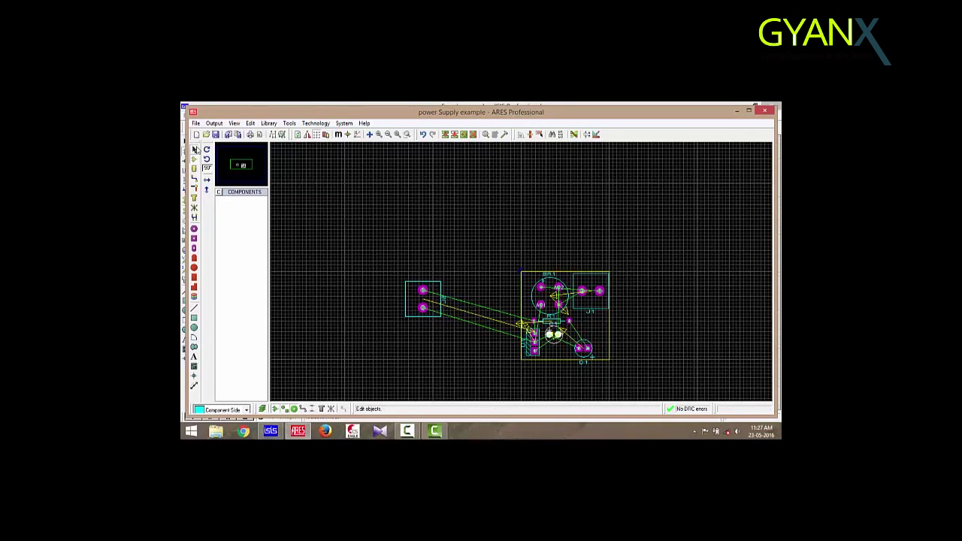
pyautogui.click(195, 150)
pyautogui.rightClick(580, 346)
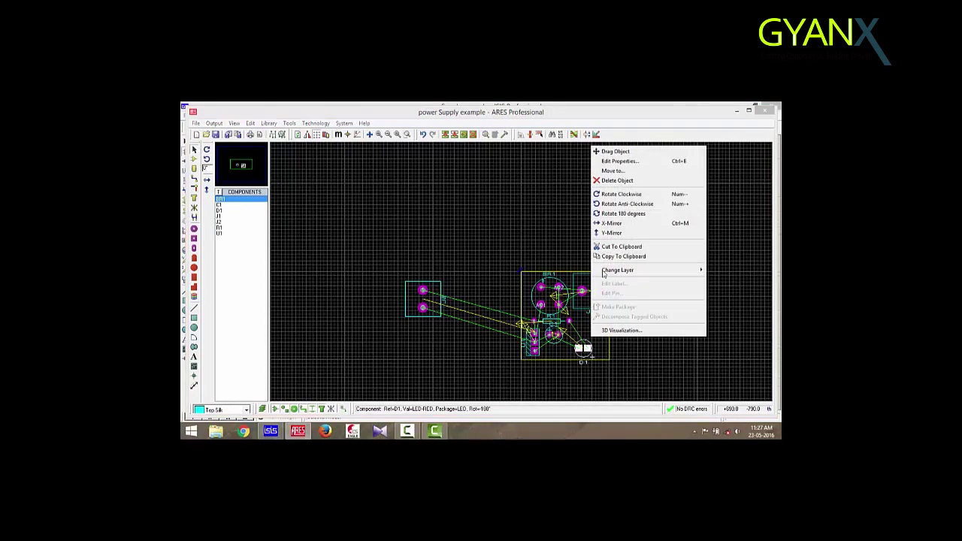
pyautogui.click(613, 151)
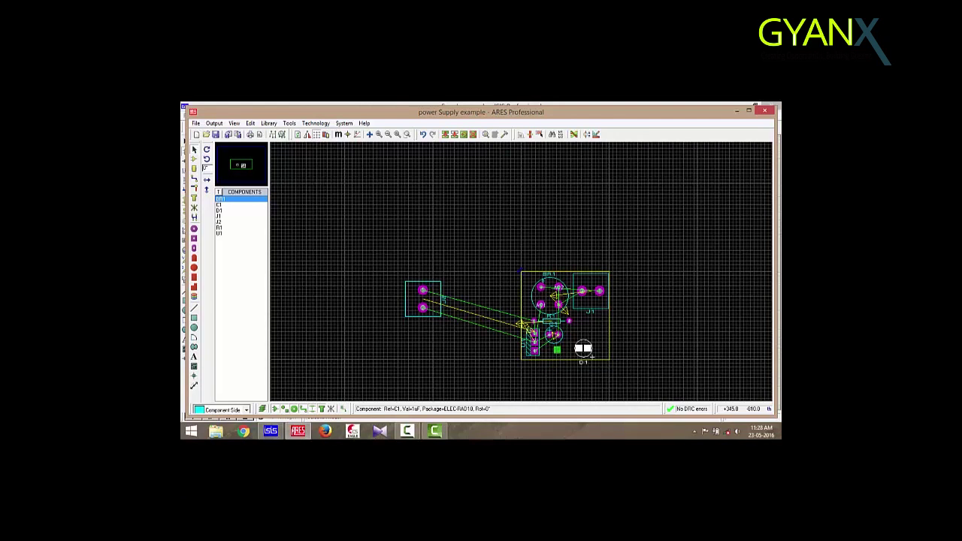
pyautogui.click(558, 352)
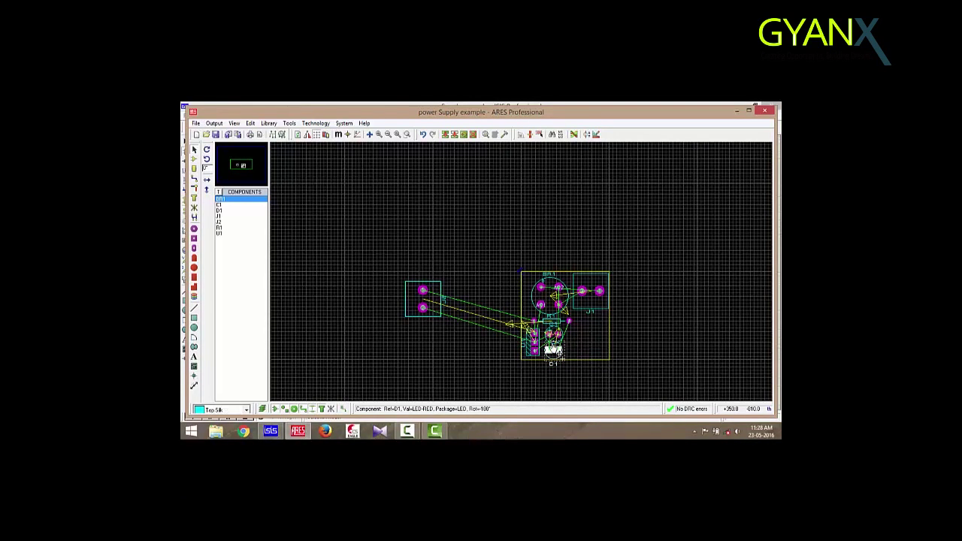
# Move terminal block J2 back onto the board, into the lower right corner below J1.
pyautogui.rightClick(411, 293)
pyautogui.click(413, 291)
pyautogui.rightClick(414, 291)
pyautogui.click(414, 289)
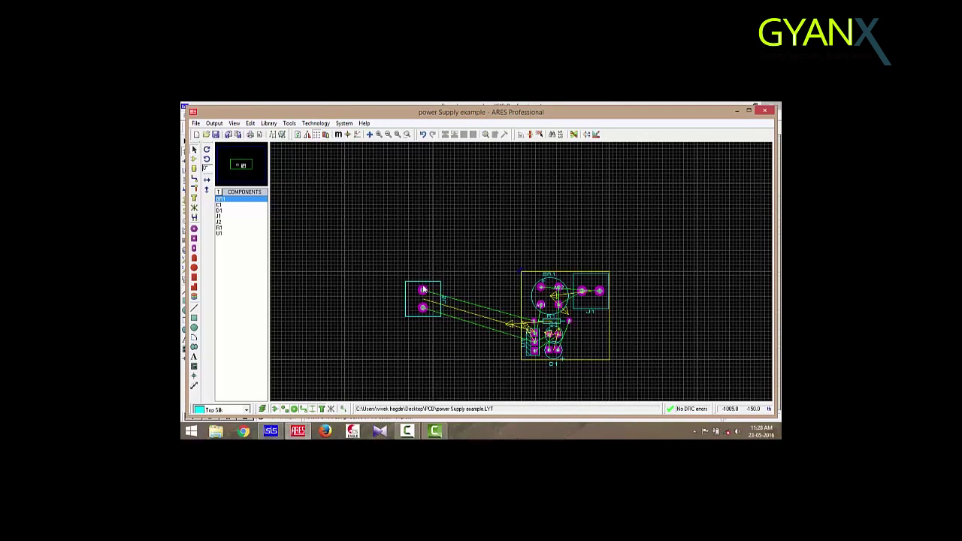
pyautogui.rightClick(409, 285)
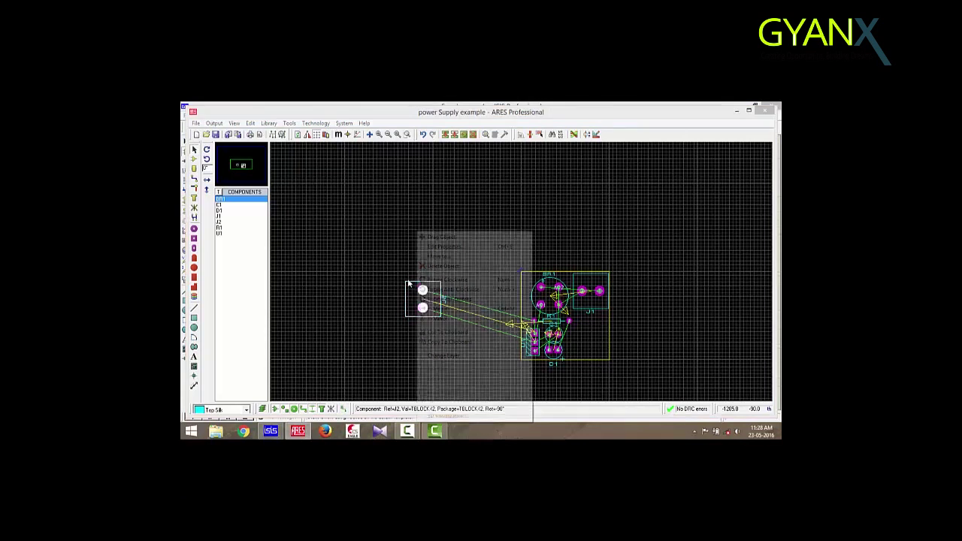
pyautogui.click(444, 237)
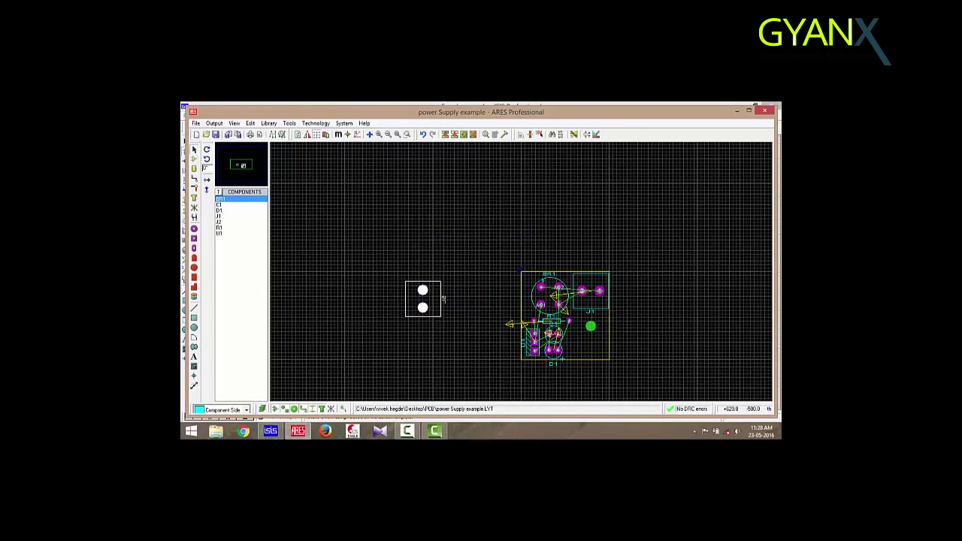
pyautogui.click(589, 340)
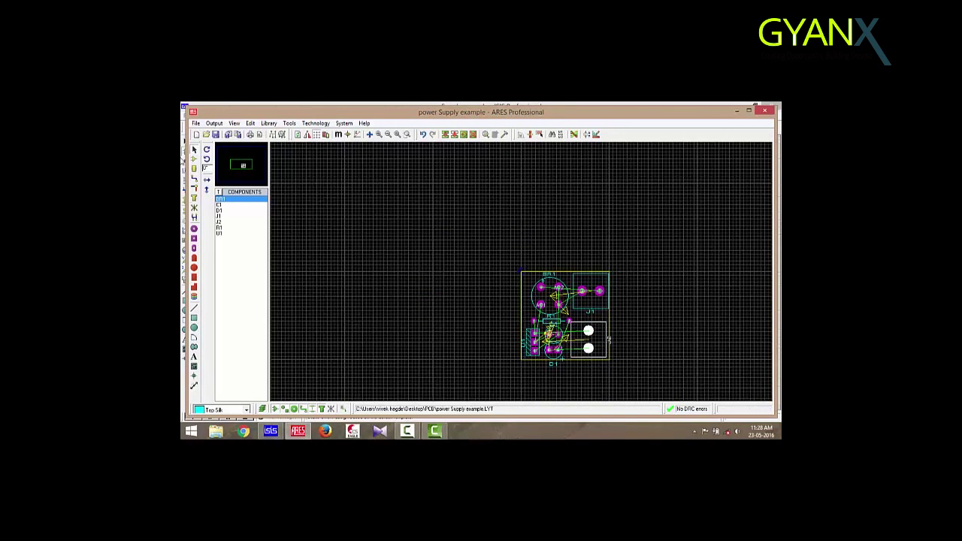
# Increase the pad-to-trace and trace-to-trace clearances of the DEFAULT design rule.
pyautogui.click(194, 160)
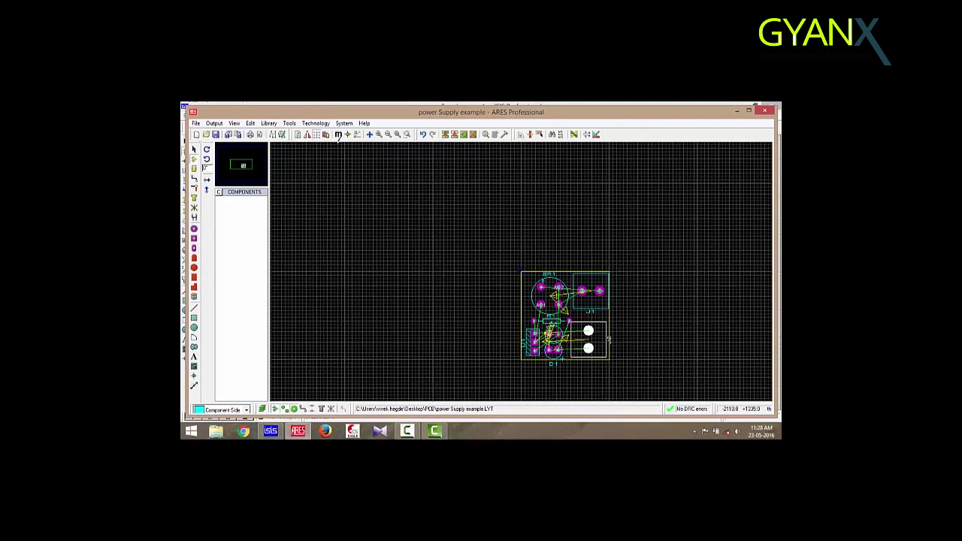
pyautogui.click(316, 123)
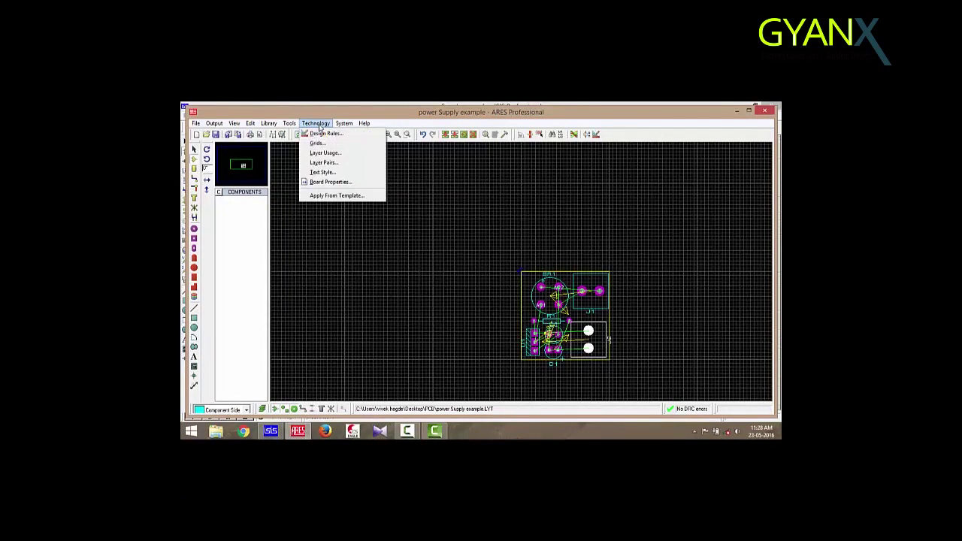
pyautogui.click(323, 134)
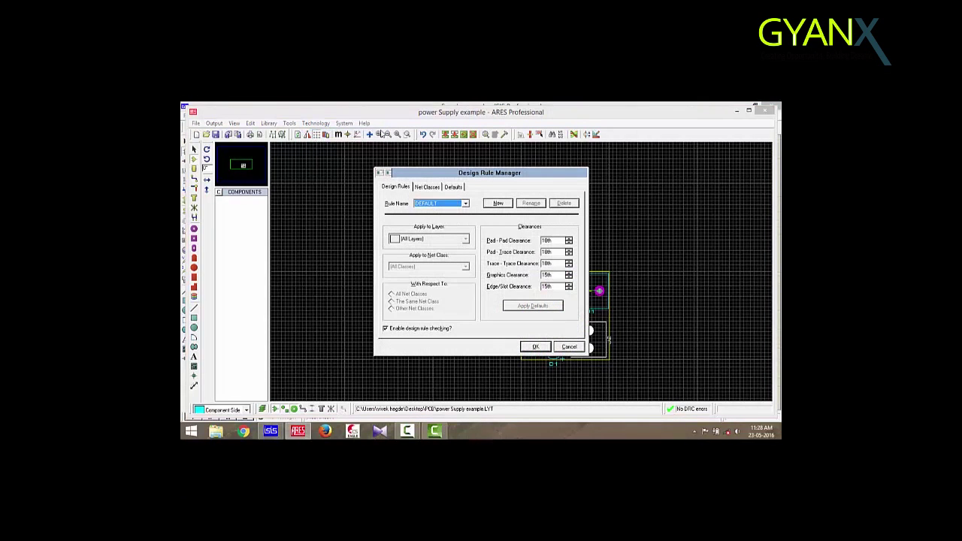
pyautogui.click(569, 255)
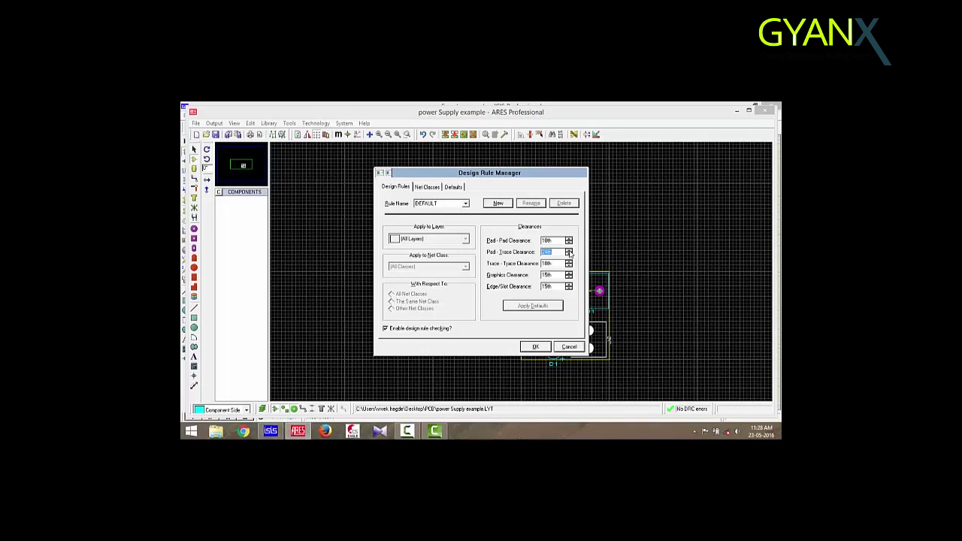
pyautogui.click(569, 264)
# Assign Bottom Copper to the horizontal layer of autorouting Pair 1 for the POWER net class and apply the design rules.
pyautogui.click(427, 187)
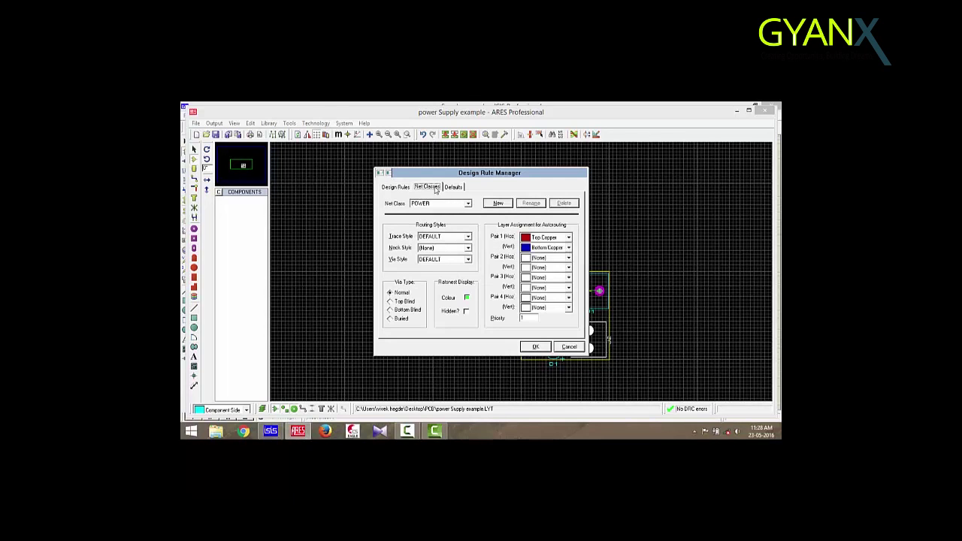
pyautogui.click(467, 205)
pyautogui.click(431, 211)
pyautogui.click(568, 238)
pyautogui.click(556, 353)
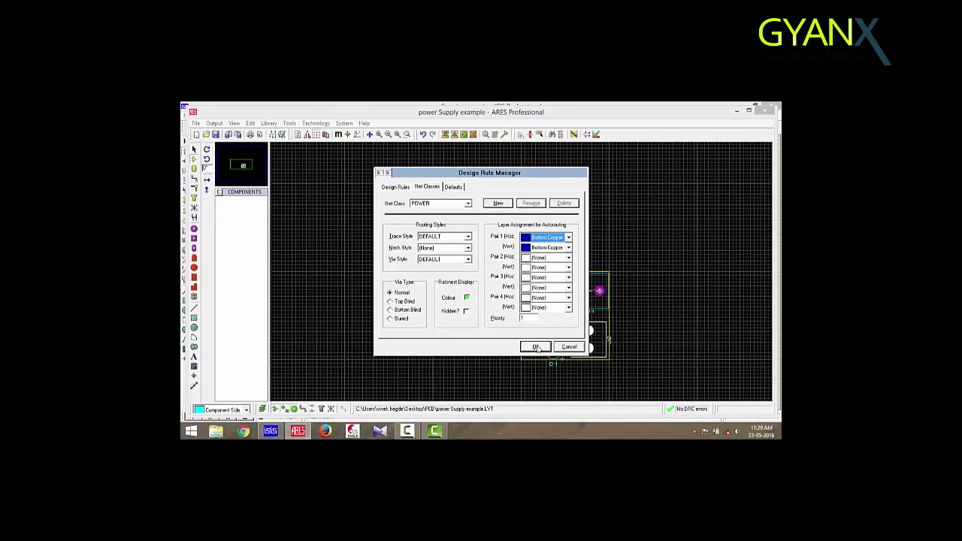
pyautogui.click(536, 347)
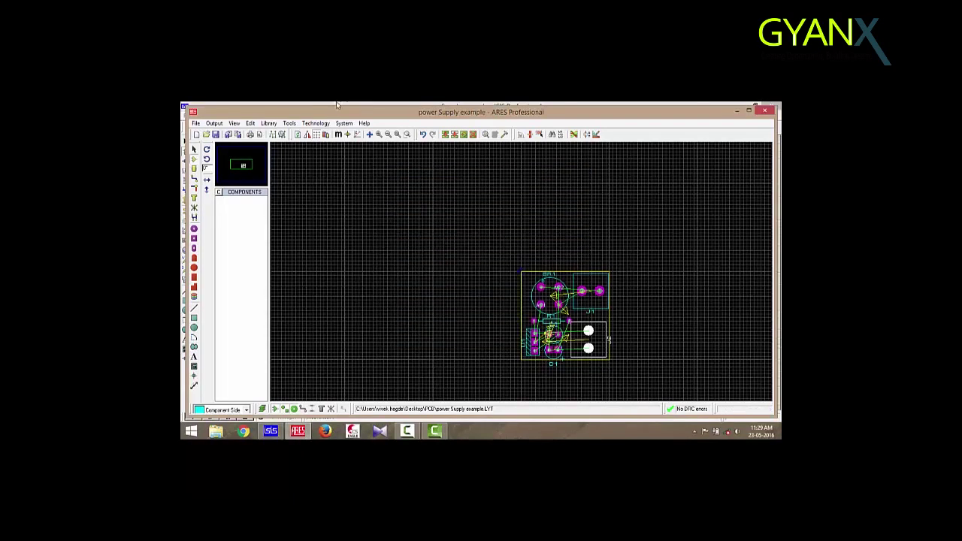
# Review the inner copper and mechanical layers in the layer usage settings.
pyautogui.click(317, 123)
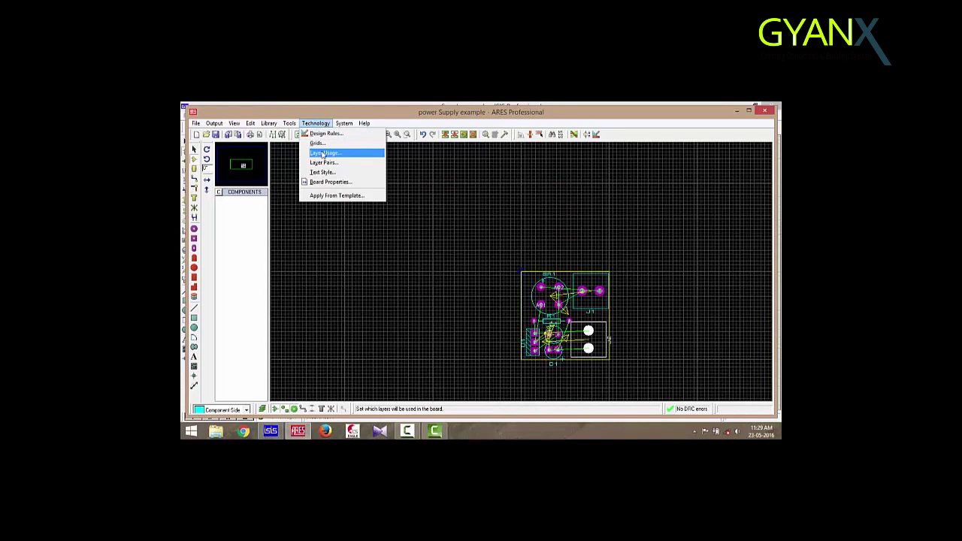
pyautogui.click(325, 153)
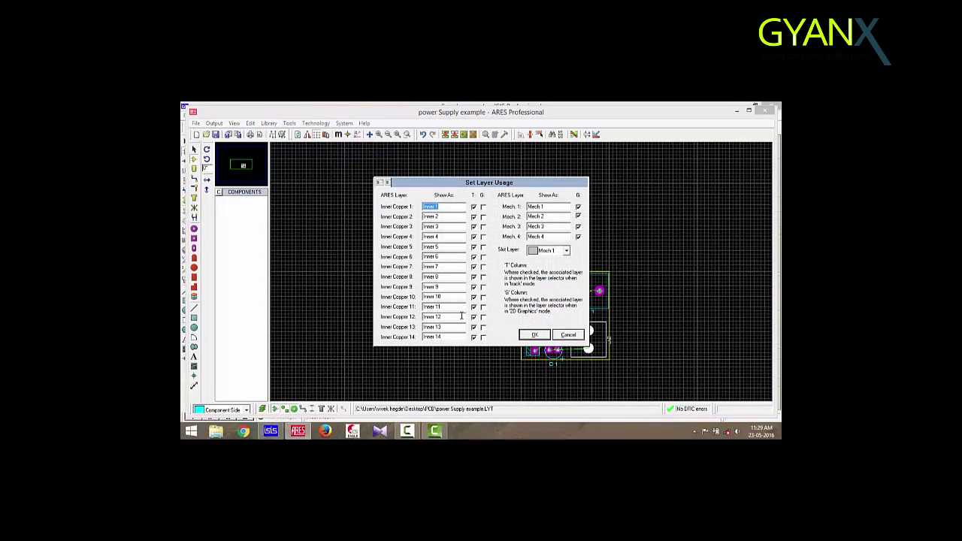
pyautogui.click(535, 336)
# In the layer pairs settings, pair the Bottom layer and Inner 1 through Inner 6 with Bottom Copper.
pyautogui.click(316, 123)
pyautogui.click(324, 162)
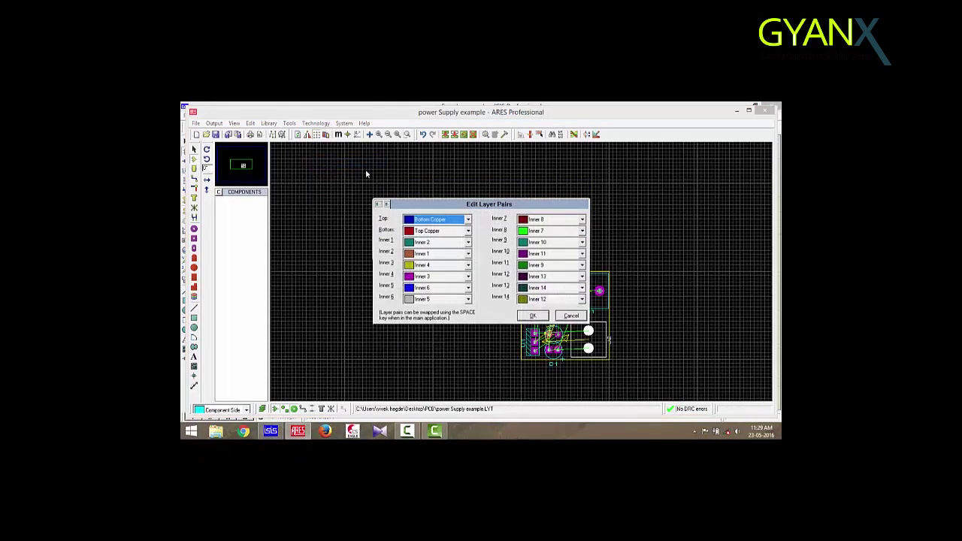
pyautogui.click(466, 232)
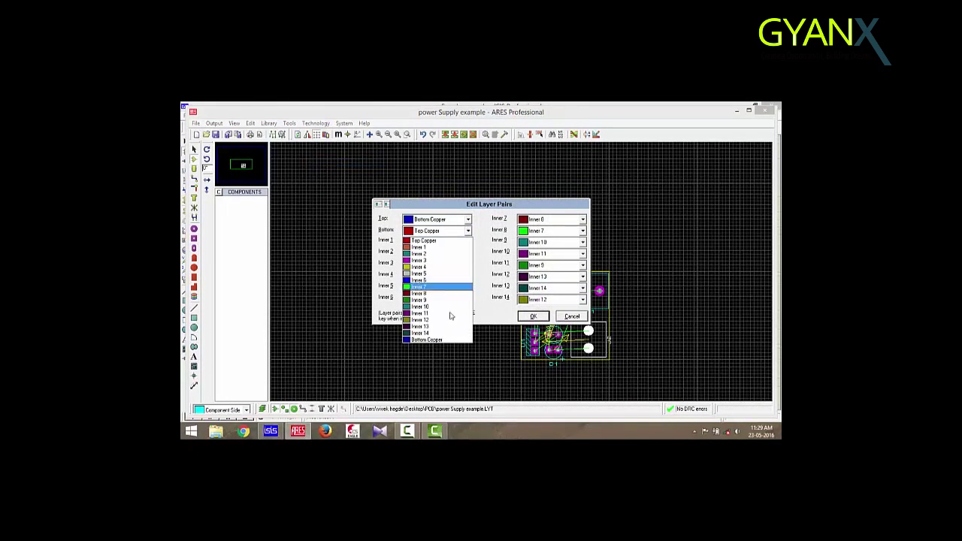
pyautogui.click(436, 338)
pyautogui.click(467, 243)
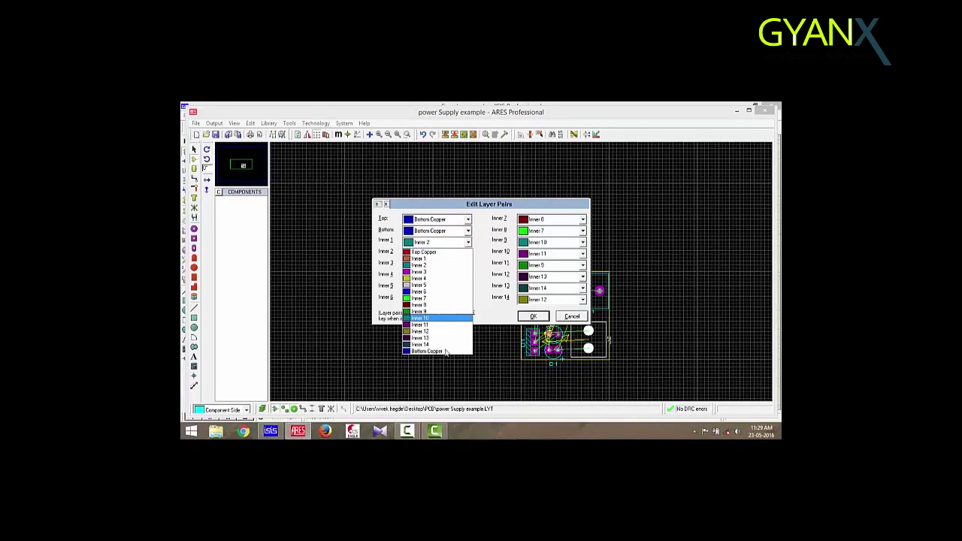
pyautogui.click(436, 348)
pyautogui.click(468, 254)
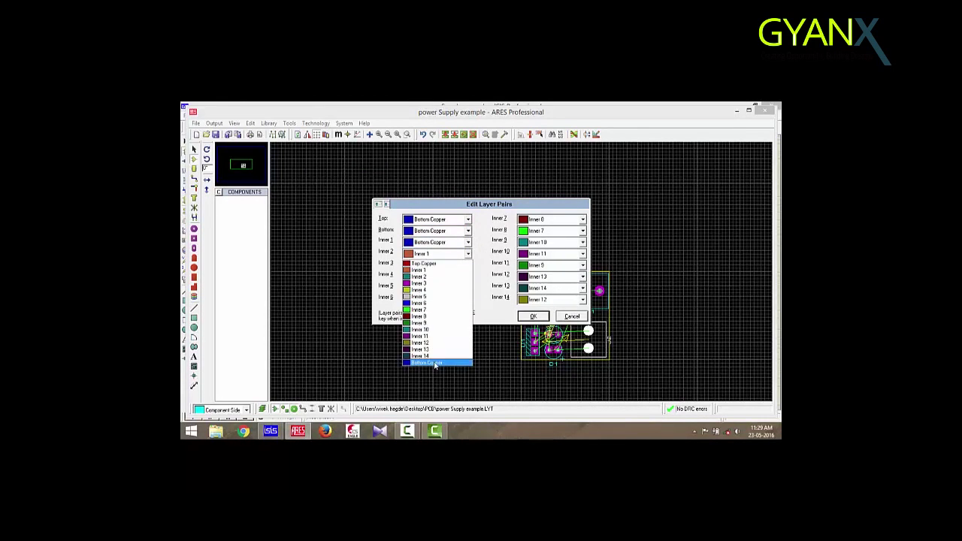
pyautogui.click(440, 359)
pyautogui.click(468, 264)
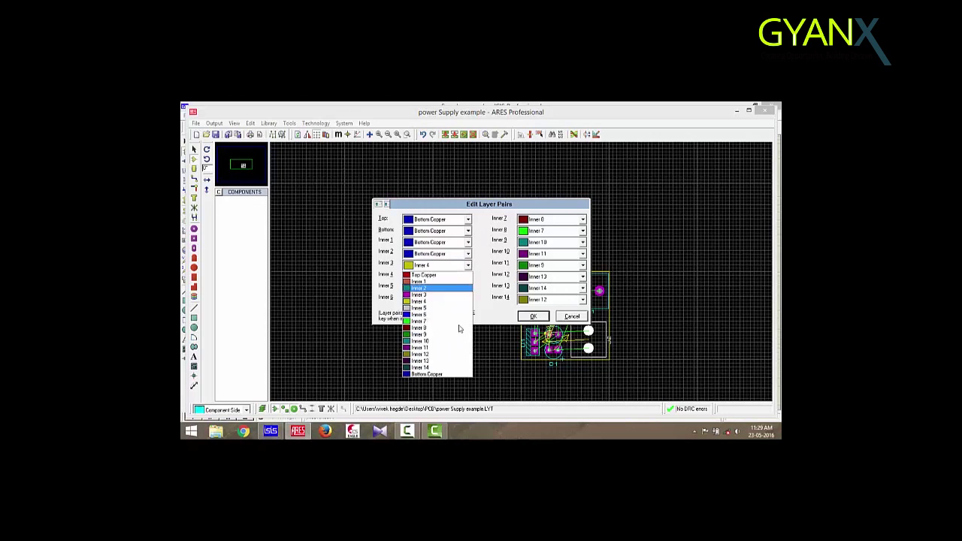
pyautogui.click(445, 371)
pyautogui.click(468, 276)
pyautogui.click(433, 382)
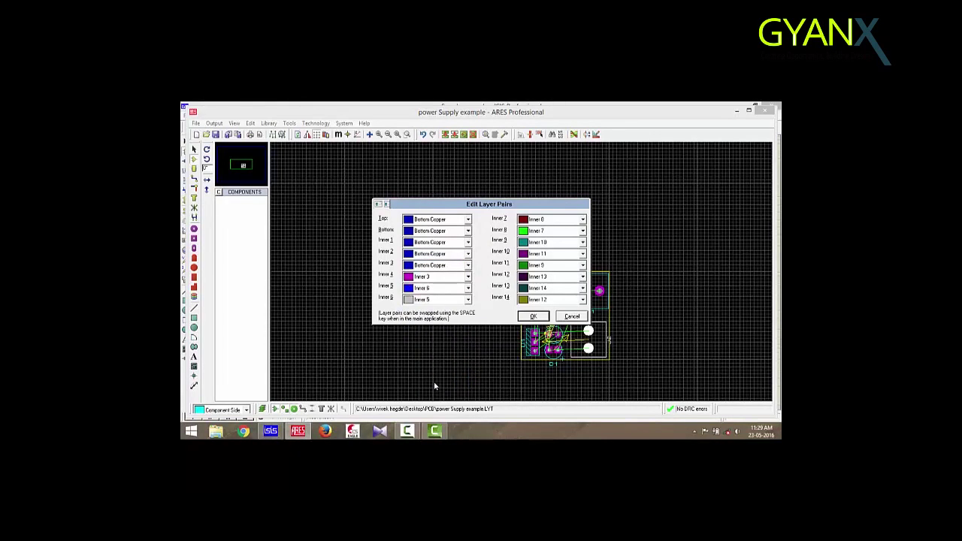
pyautogui.click(468, 288)
pyautogui.click(436, 394)
pyautogui.click(467, 299)
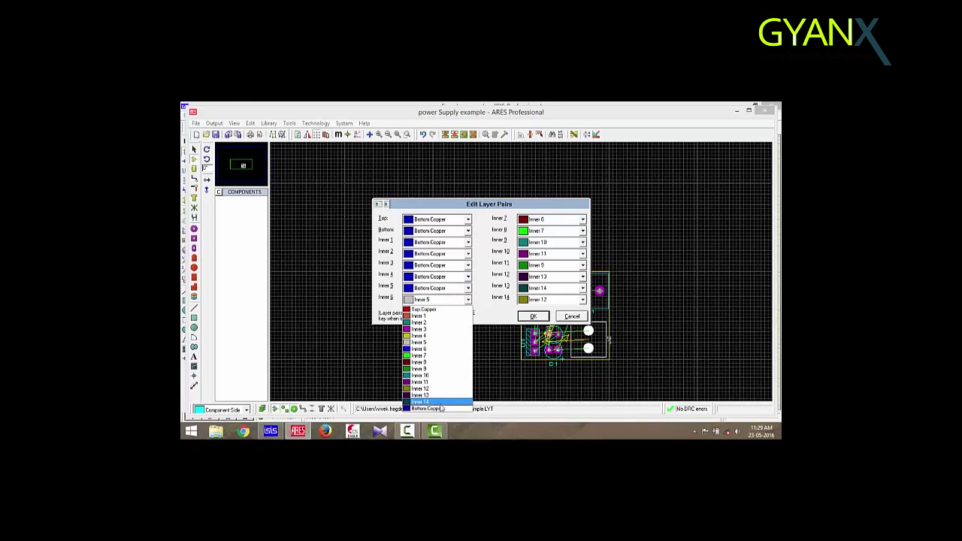
pyautogui.click(456, 401)
# Pair layers Inner 7 through Inner 14 with Bottom Copper and apply the layer pairs.
pyautogui.click(583, 219)
pyautogui.click(549, 322)
pyautogui.click(582, 231)
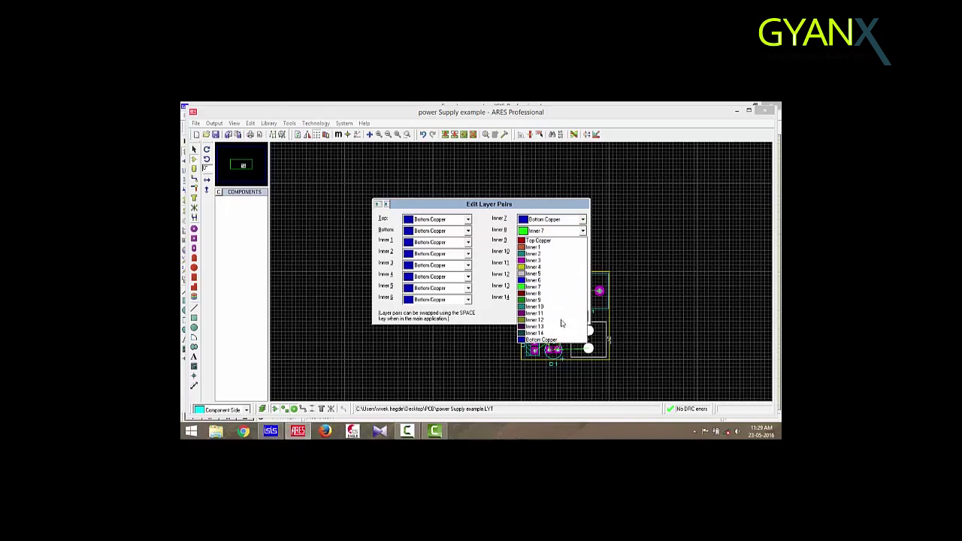
pyautogui.click(552, 342)
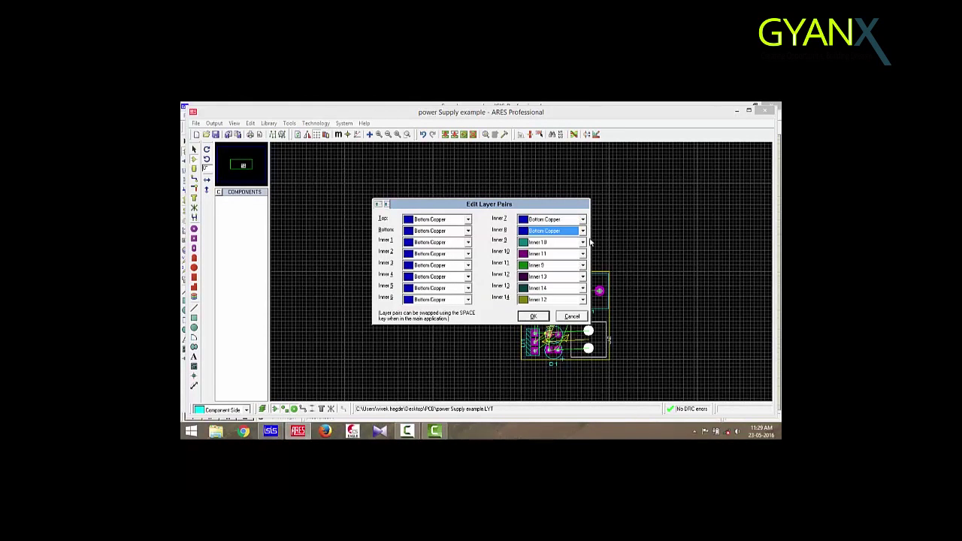
pyautogui.click(583, 242)
pyautogui.click(552, 352)
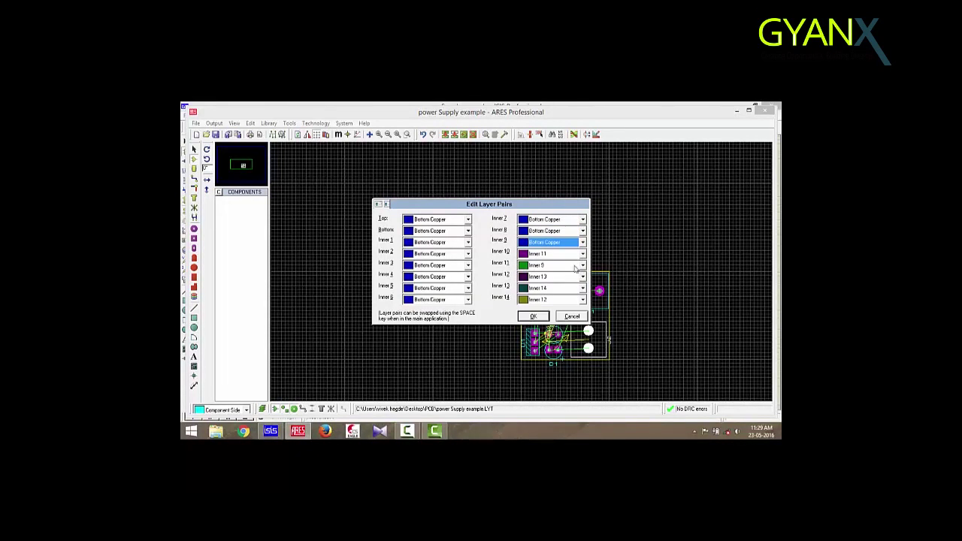
pyautogui.click(583, 254)
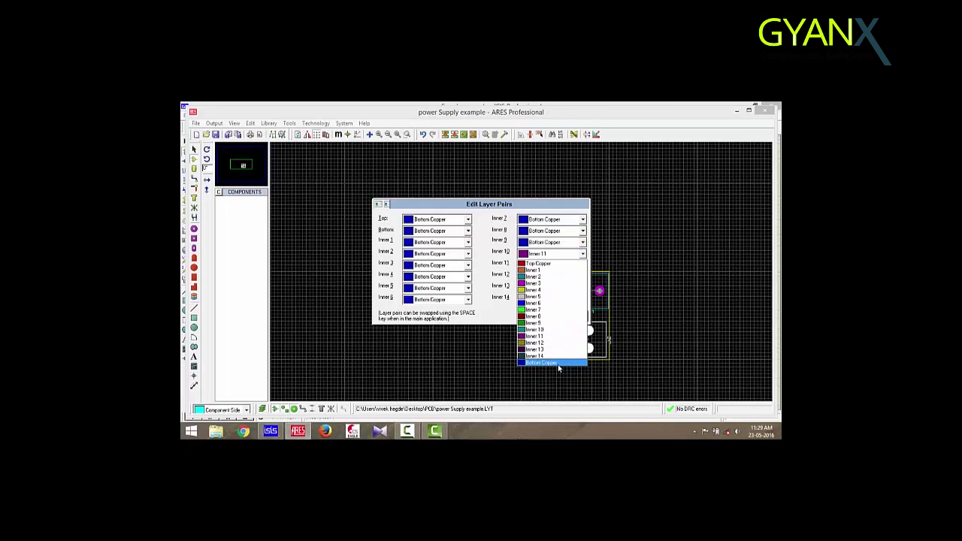
pyautogui.click(560, 363)
pyautogui.click(583, 266)
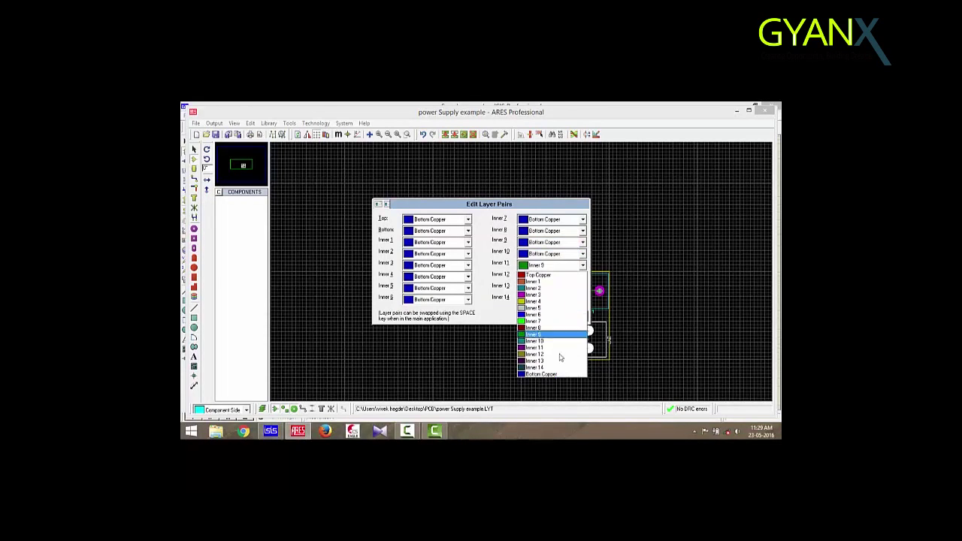
pyautogui.click(554, 374)
pyautogui.click(583, 277)
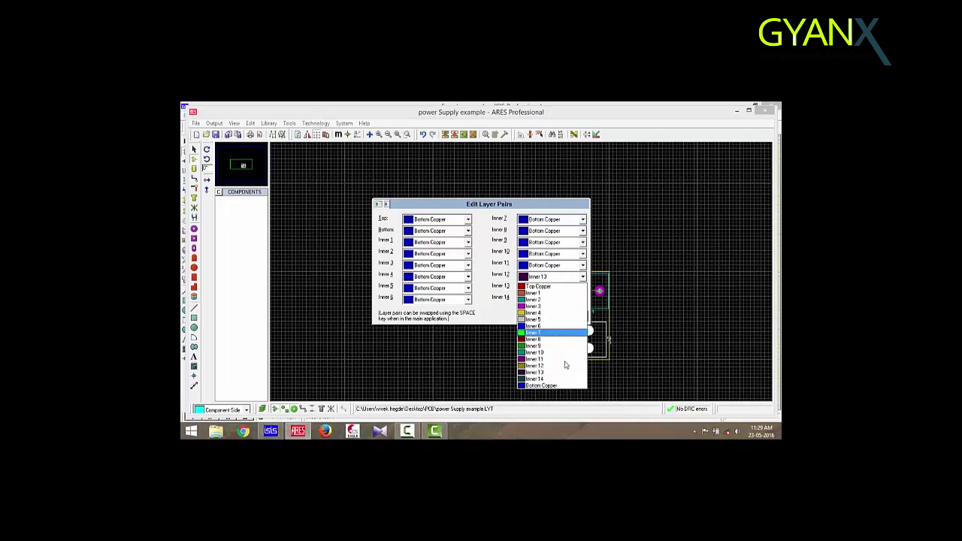
pyautogui.click(560, 385)
pyautogui.click(584, 288)
pyautogui.click(549, 395)
pyautogui.click(583, 300)
pyautogui.click(552, 406)
pyautogui.click(533, 317)
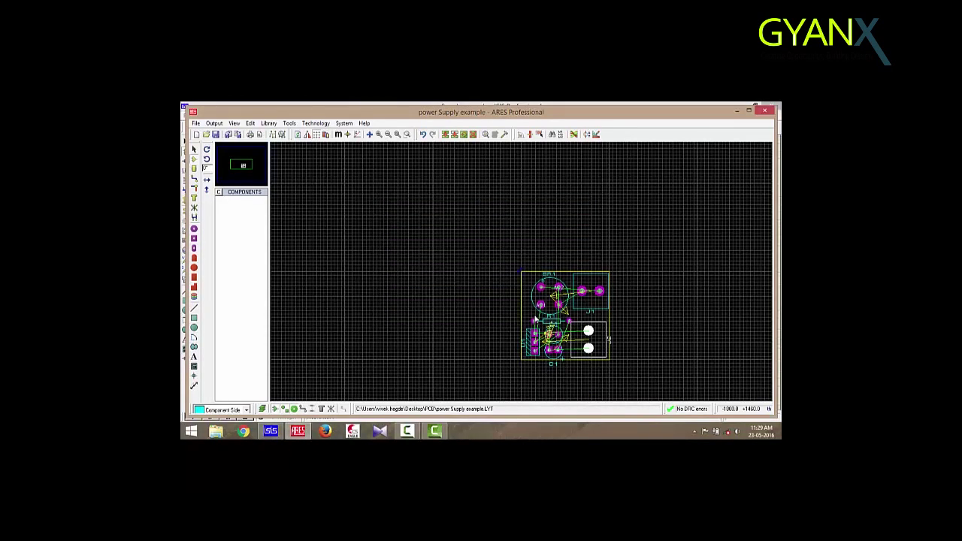
# Autoroute the board with the basic schedule run automatically, keeping the default router settings.
pyautogui.click(315, 124)
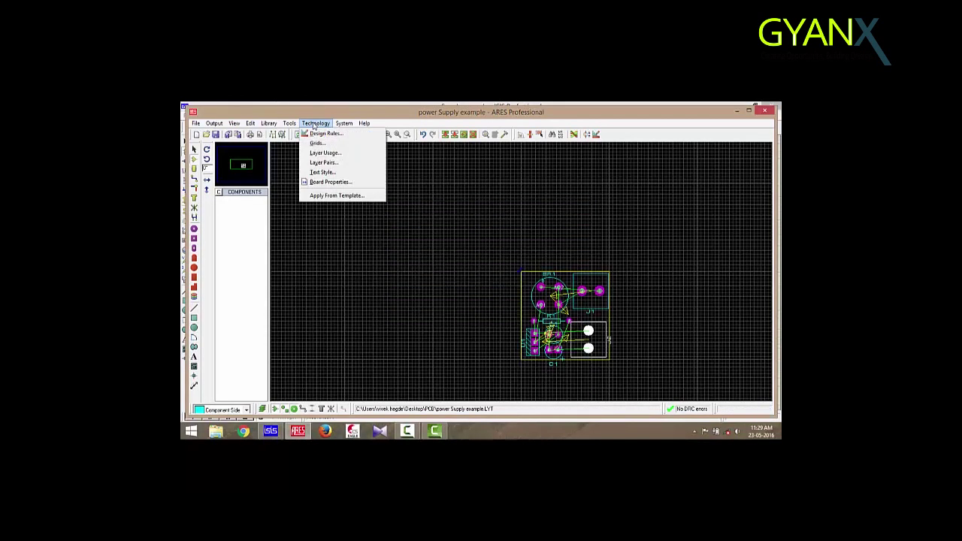
pyautogui.moveTo(297, 125)
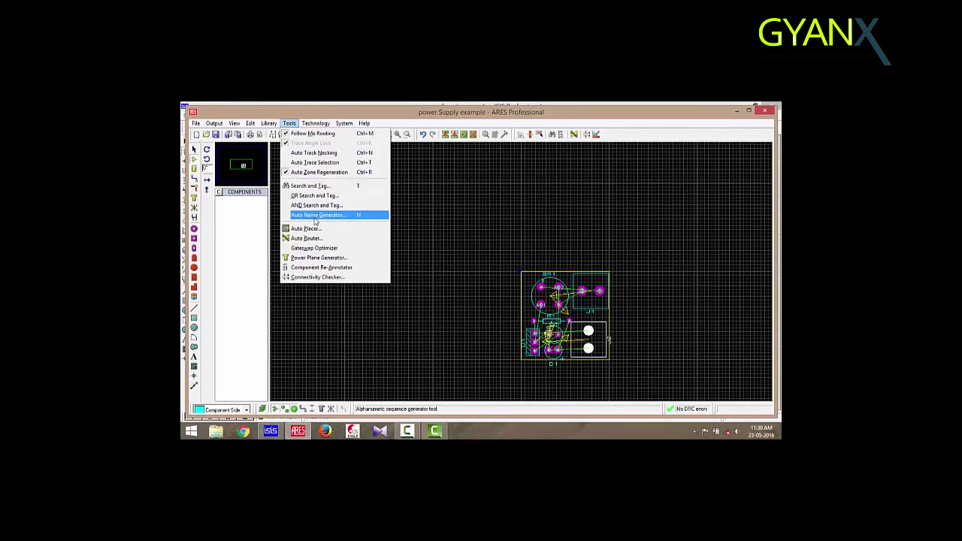
pyautogui.click(301, 239)
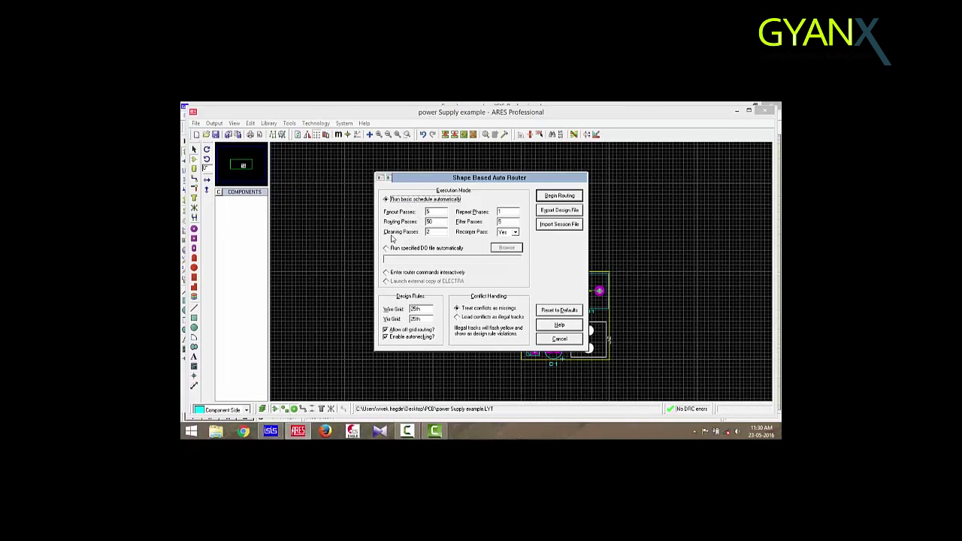
pyautogui.click(567, 196)
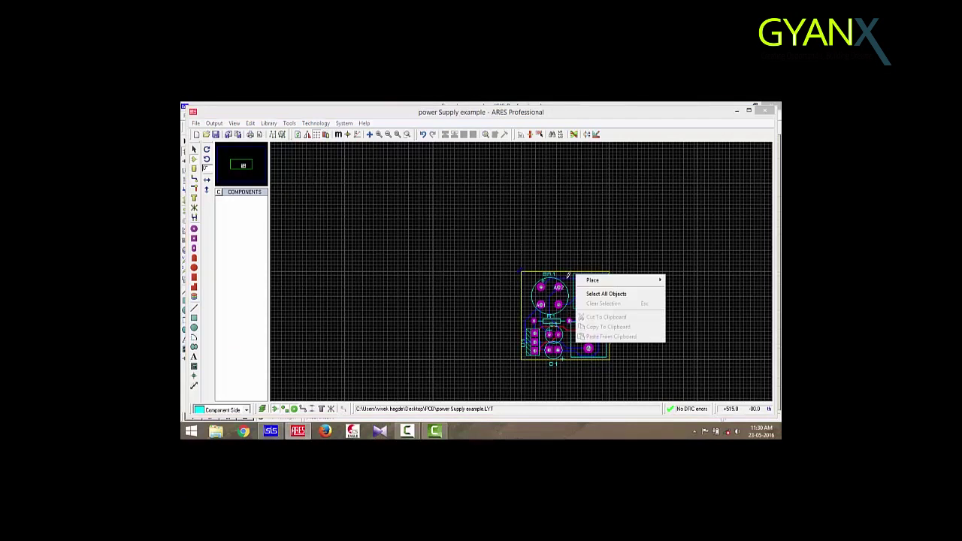
# Switch to track mode and change the route along the board's upper edge between BR1 and J1 to trace style T30.
pyautogui.click(569, 276)
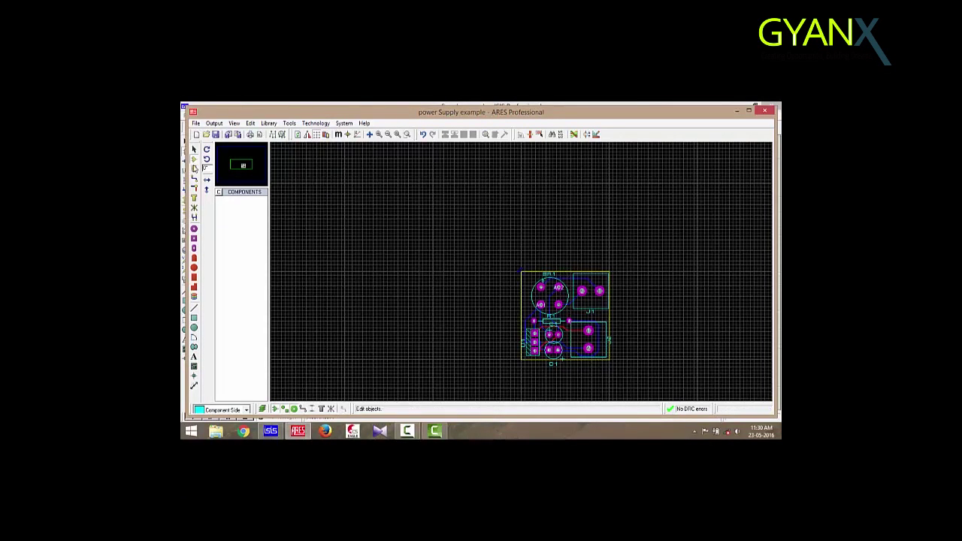
pyautogui.click(195, 181)
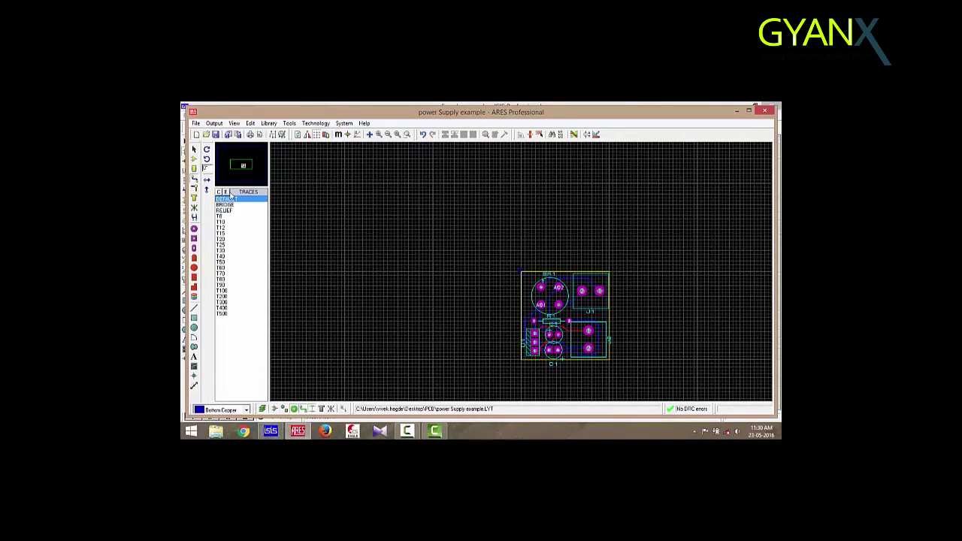
pyautogui.click(223, 233)
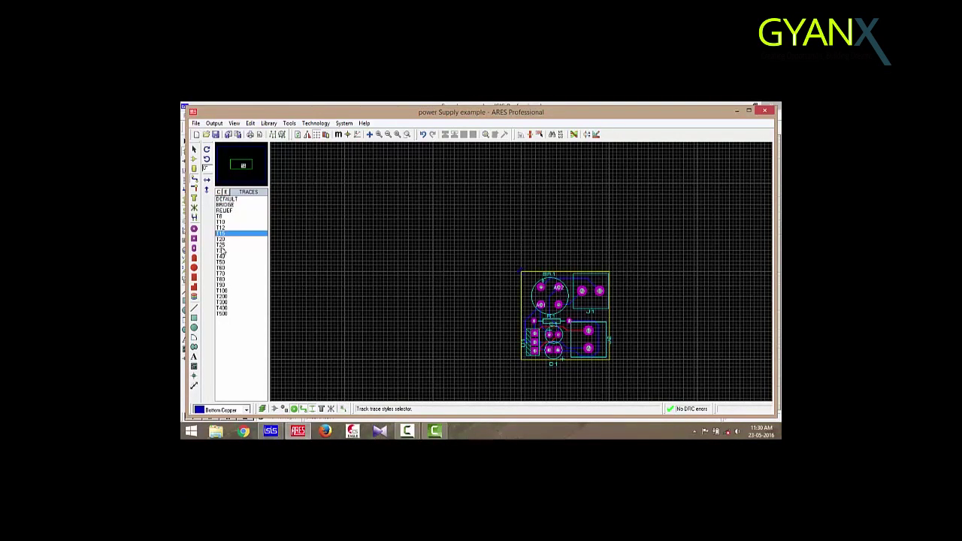
pyautogui.click(221, 244)
pyautogui.click(221, 250)
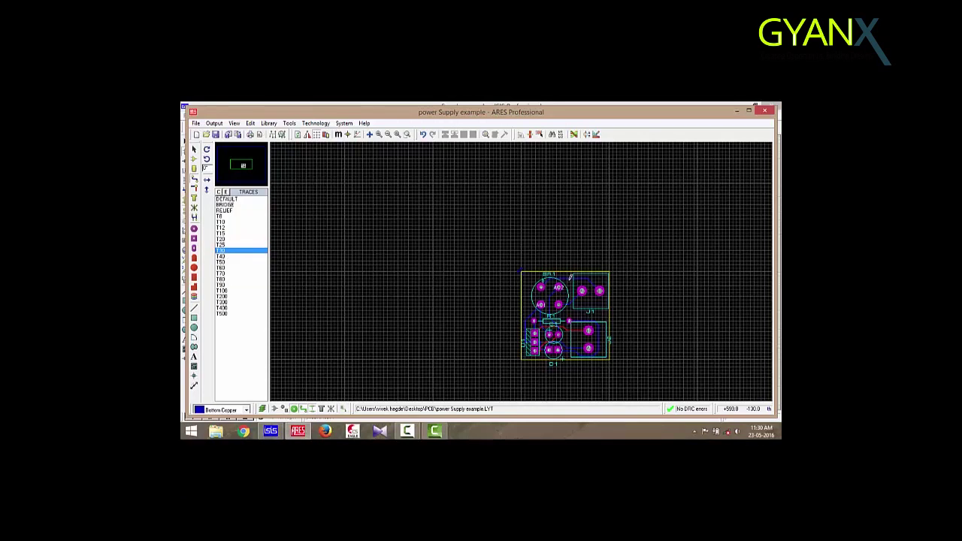
pyautogui.rightClick(570, 275)
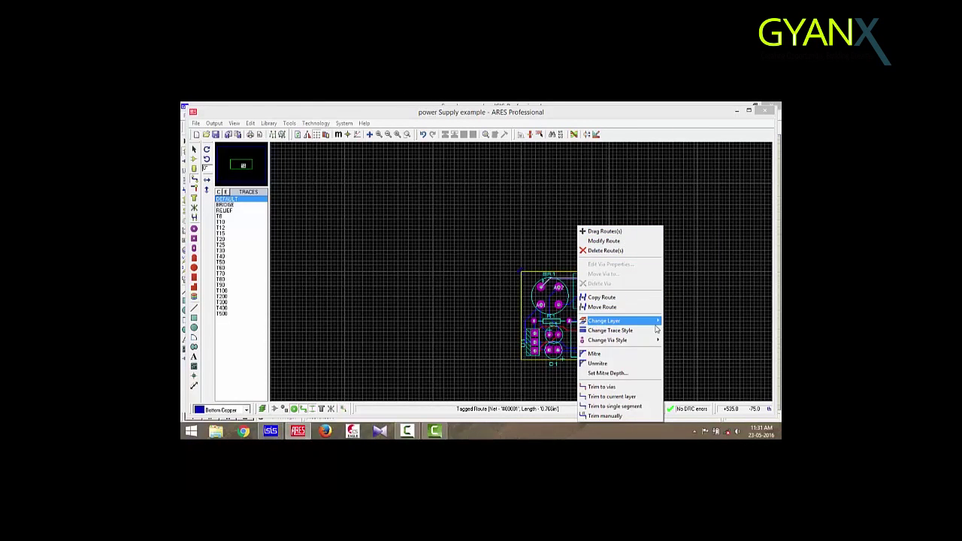
pyautogui.moveTo(657, 335)
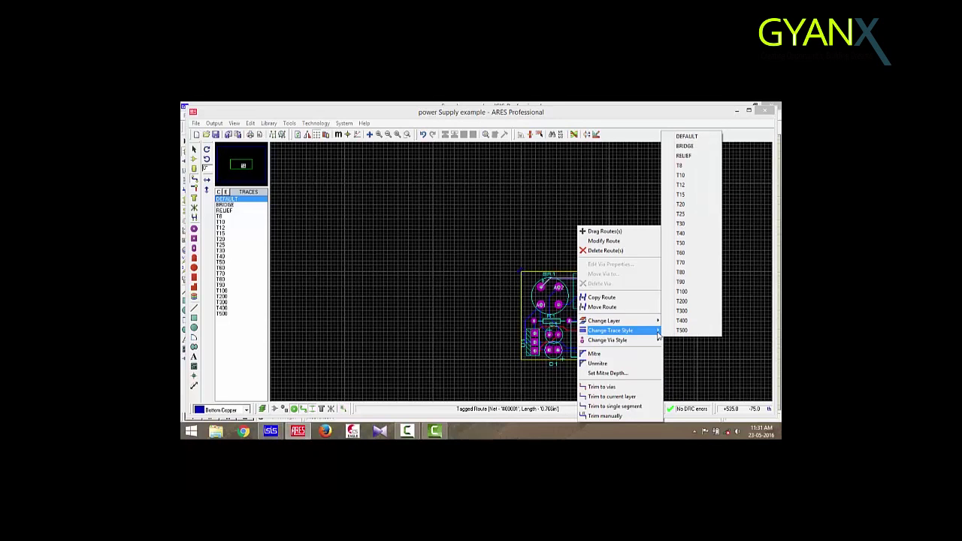
pyautogui.click(689, 226)
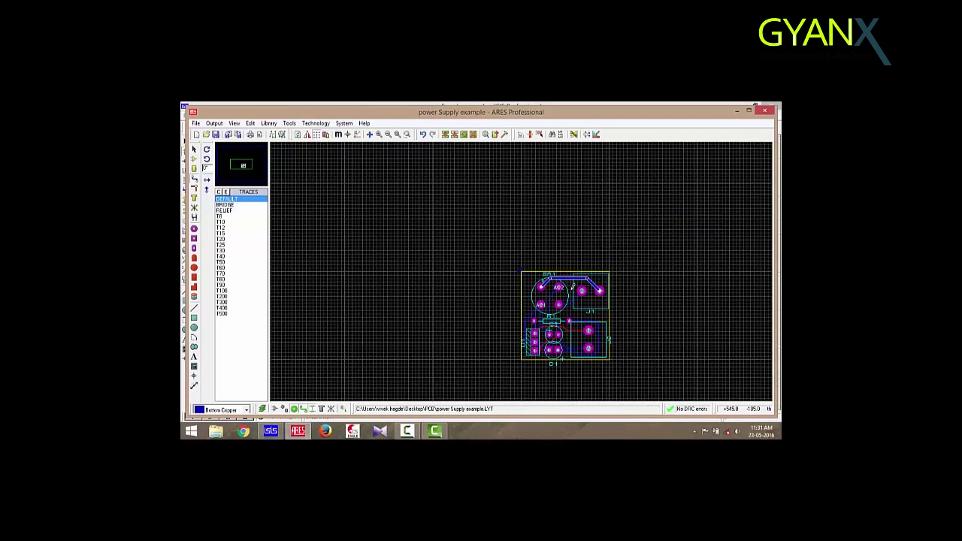
# Change the short route between BR1's lower right pad and J1's left pad to trace style T30.
pyautogui.rightClick(580, 295)
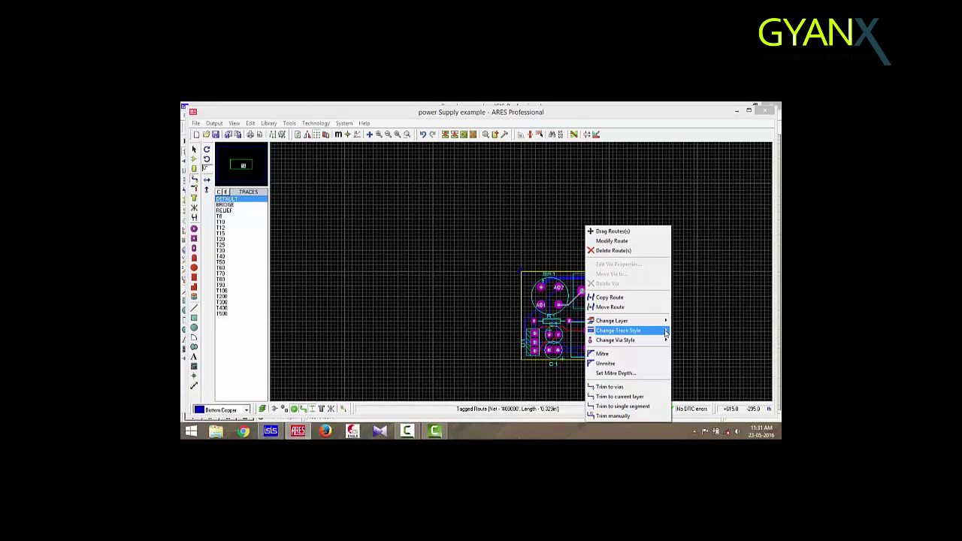
pyautogui.moveTo(666, 333)
pyautogui.click(706, 224)
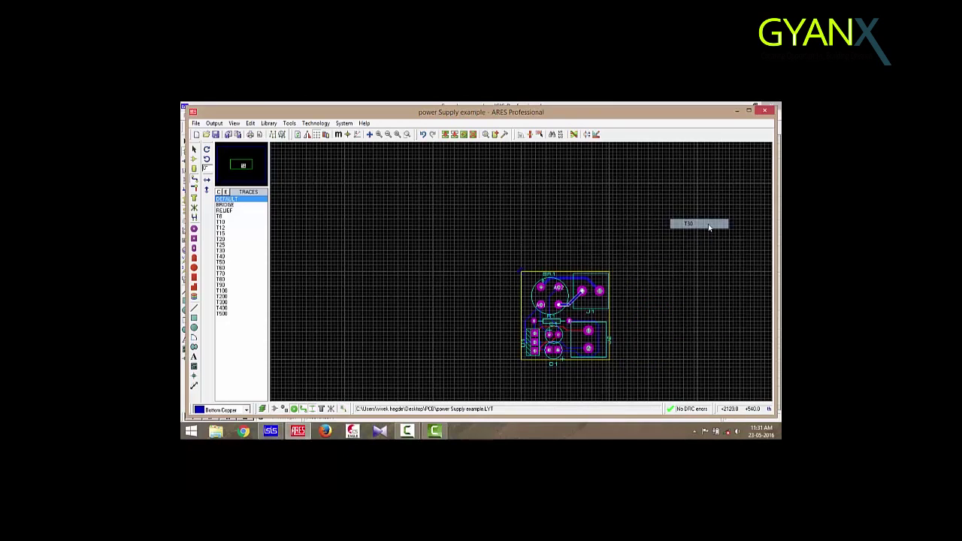
pyautogui.press('Delete')
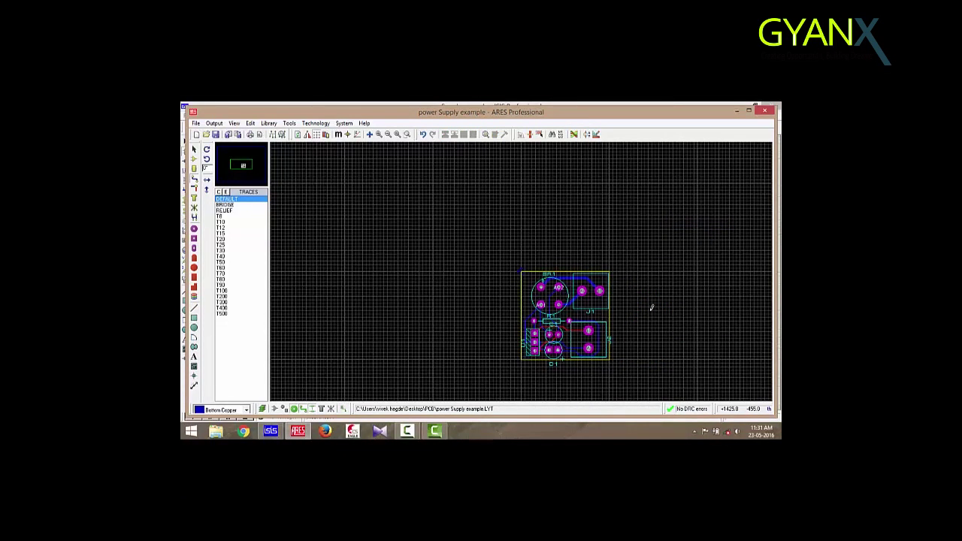
# Run the pre-production check on the board, close its report and save the layout.
pyautogui.click(214, 125)
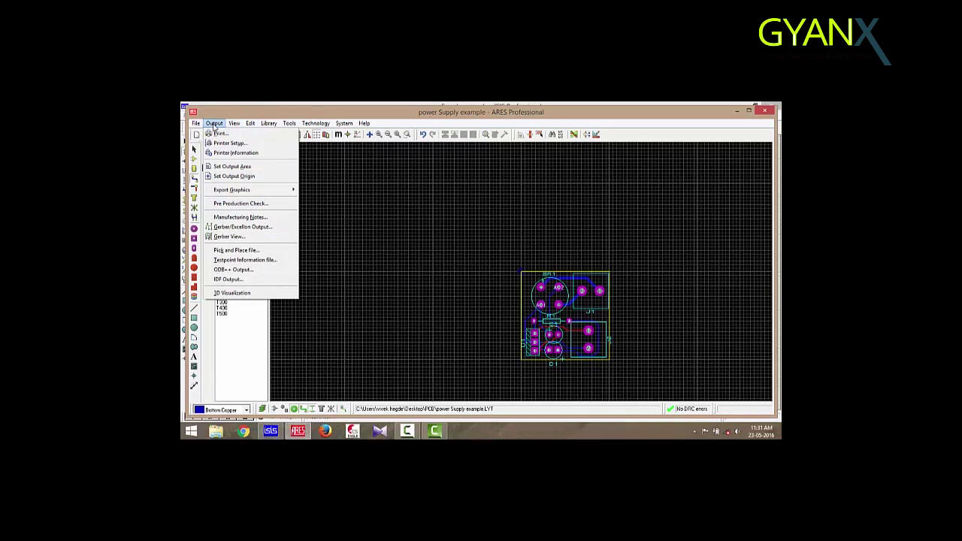
pyautogui.click(239, 204)
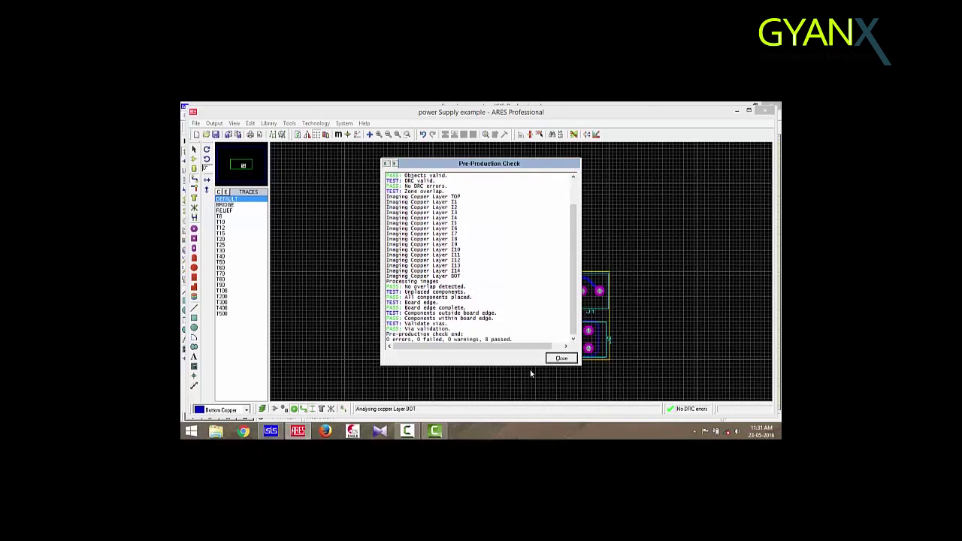
pyautogui.click(562, 359)
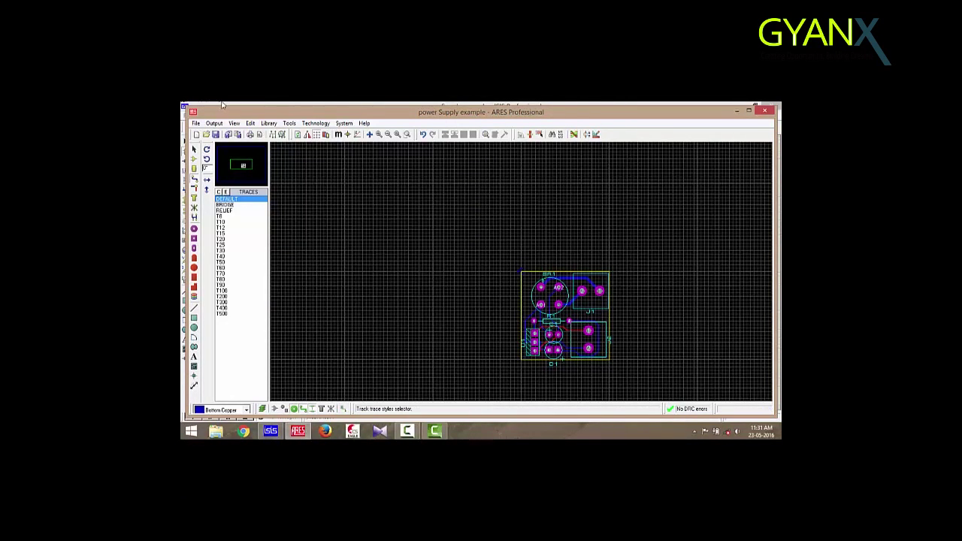
pyautogui.click(194, 122)
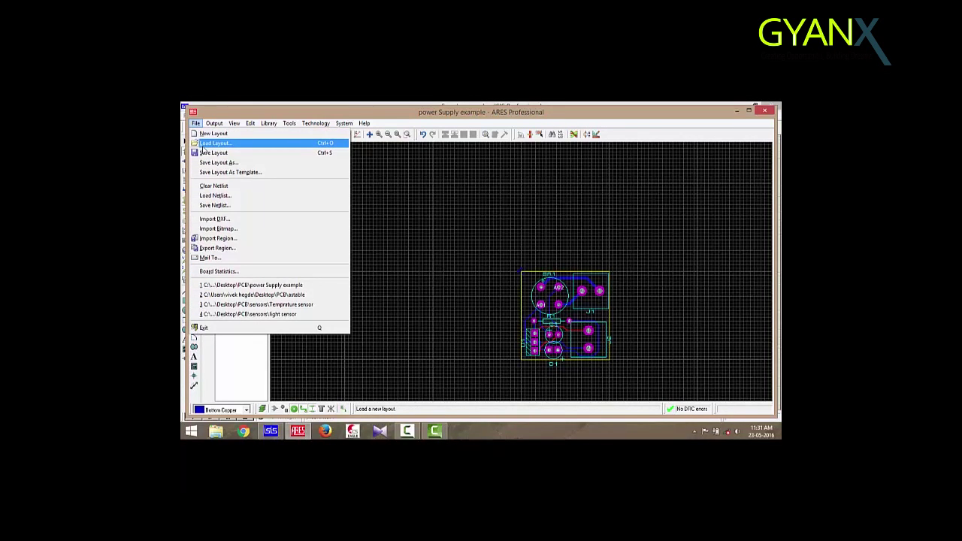
pyautogui.click(205, 152)
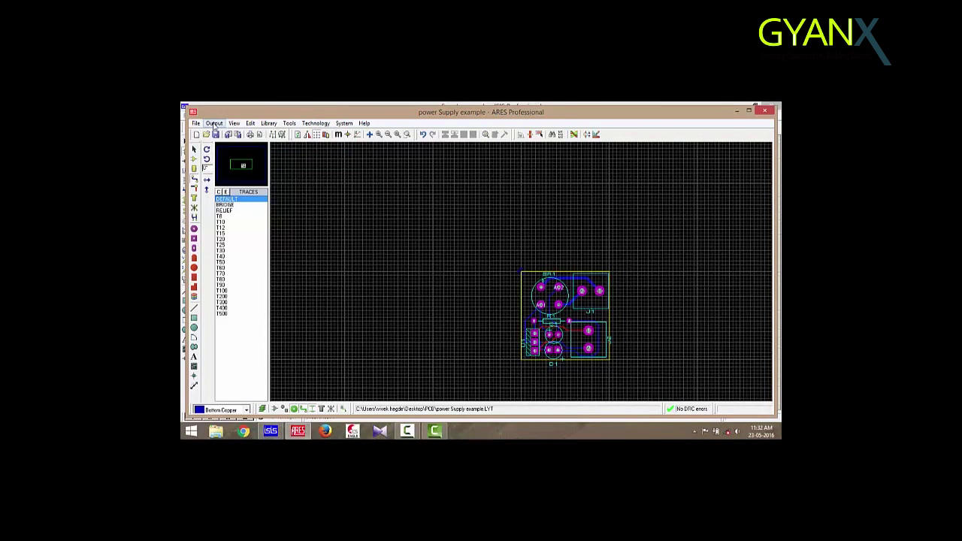
# Open the 3D visualization of the board, inspect the component models from several angles, and close the 3D view.
pyautogui.click(214, 123)
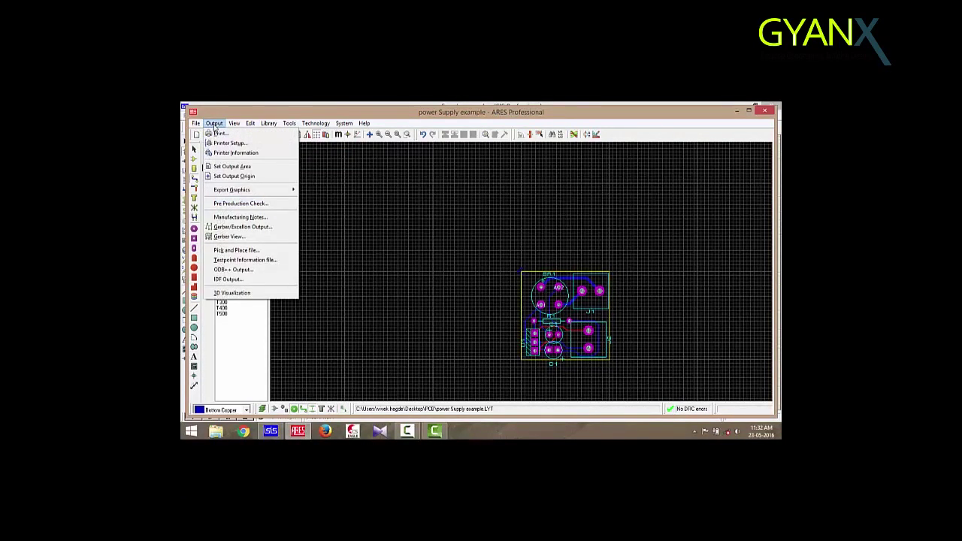
pyautogui.click(236, 293)
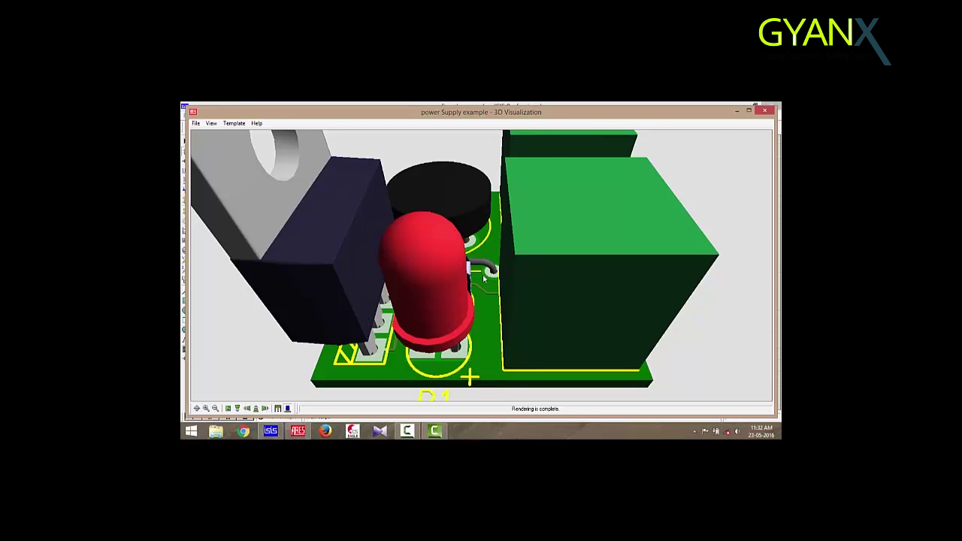
pyautogui.scroll(1, 476, 274)
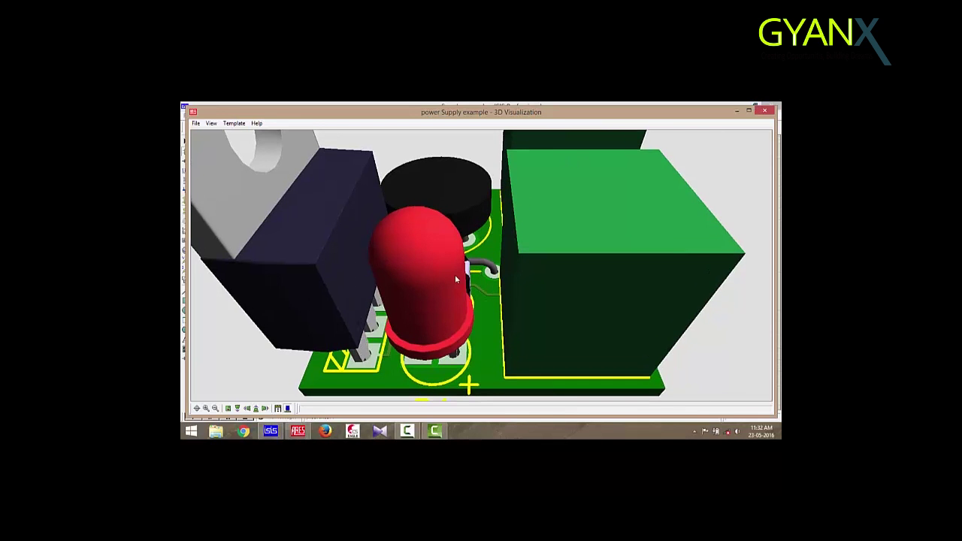
pyautogui.scroll(-5, 521, 278)
pyautogui.moveTo(482, 262); pyautogui.dragTo(482, 264)
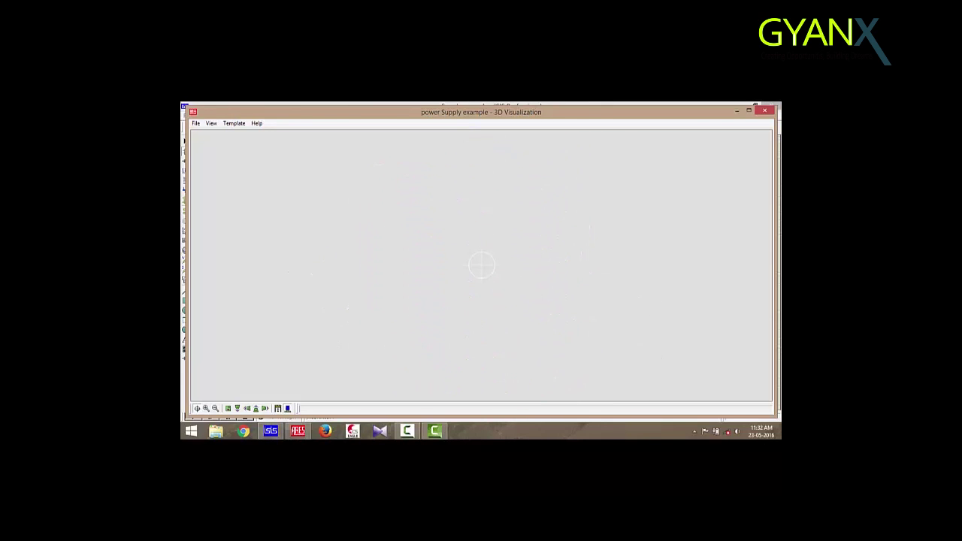
pyautogui.rightClick(481, 265)
pyautogui.click(737, 111)
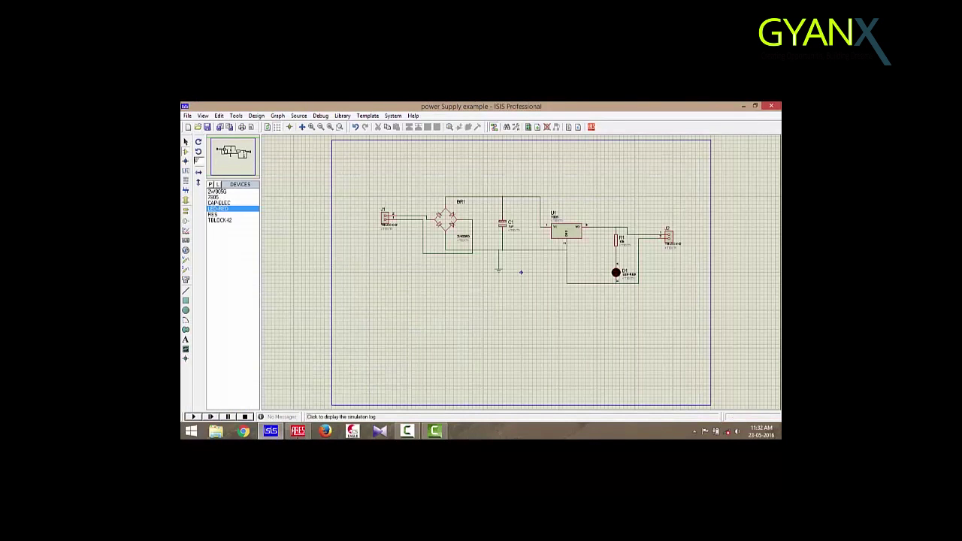
pyautogui.click(304, 435)
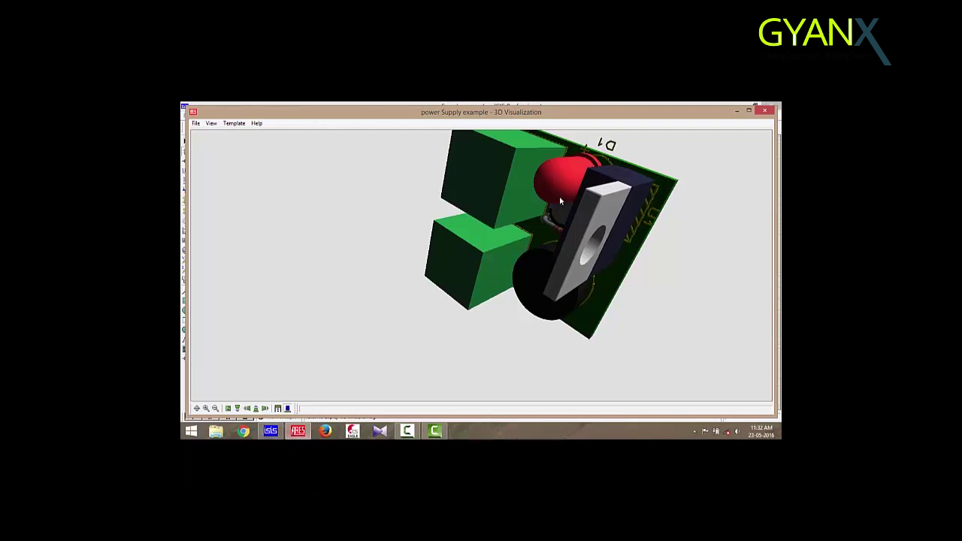
pyautogui.click(765, 111)
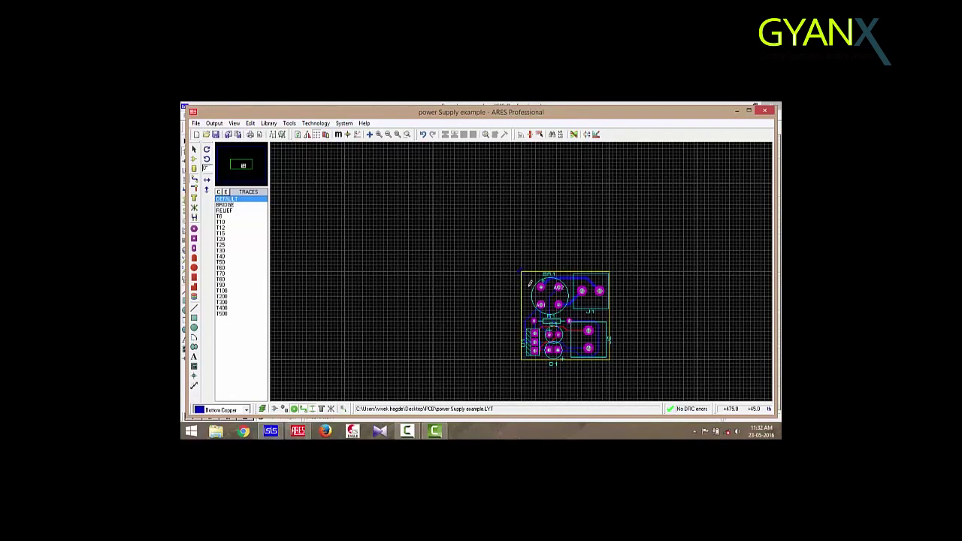
# Place the 2D graphics text "IN" on the Board Edge layer inside the board's upper left corner, beside BR1.
pyautogui.click(195, 358)
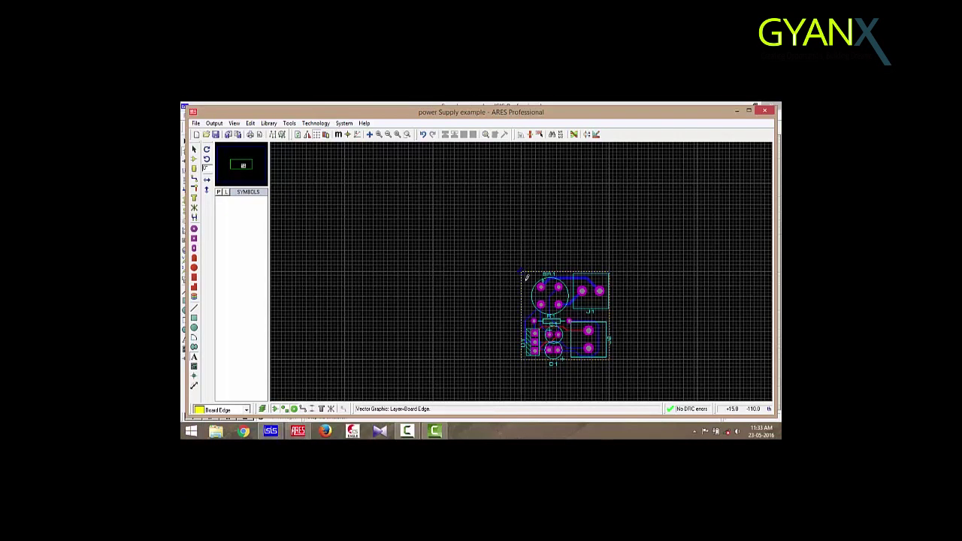
pyautogui.click(530, 267)
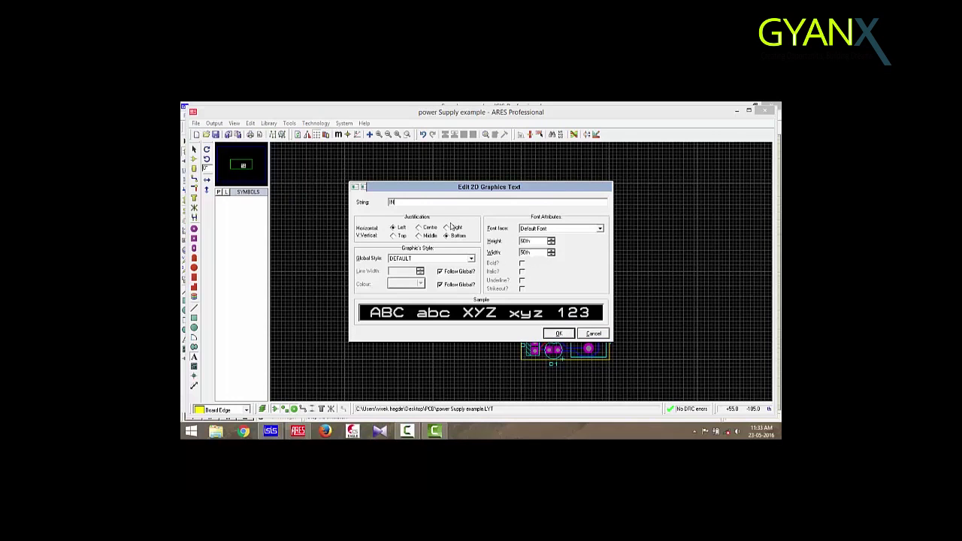
pyautogui.click(555, 334)
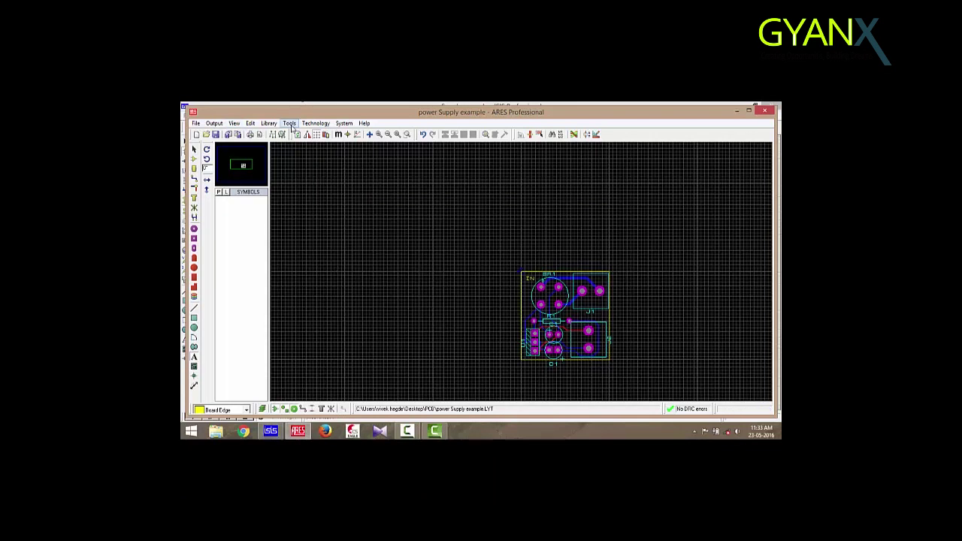
# Export the artwork as a PDF with Top Copper, Top Silk and Mech 1 excluded and Bottom Copper kept.
pyautogui.click(214, 123)
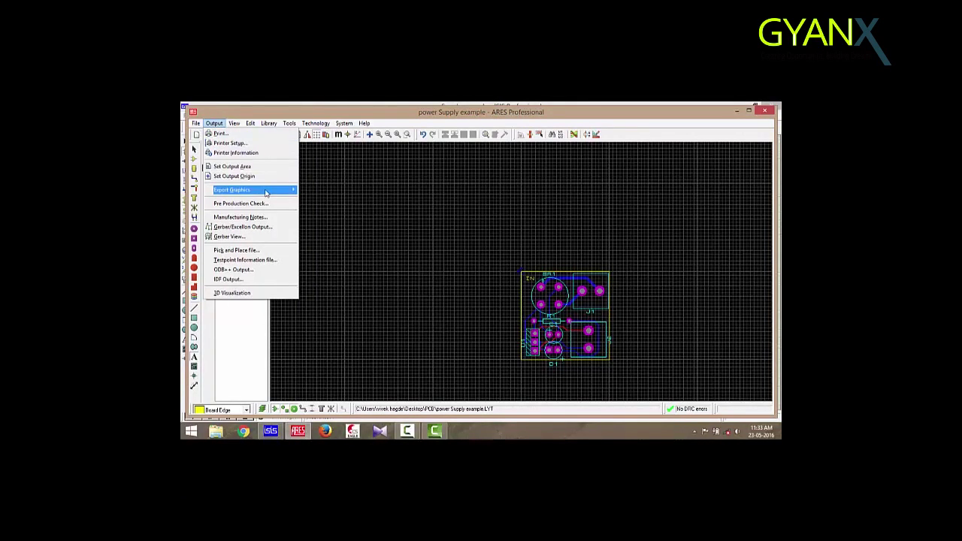
pyautogui.moveTo(272, 192)
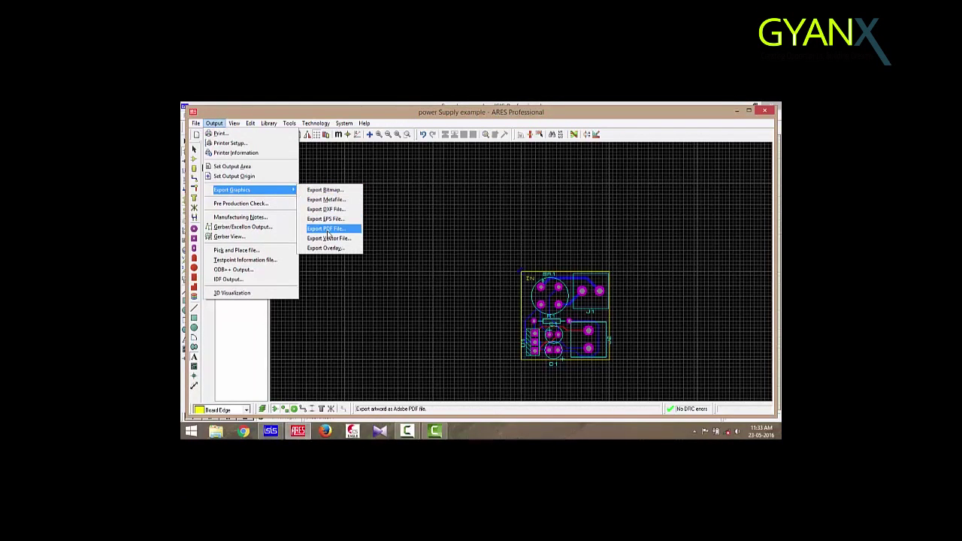
pyautogui.click(328, 229)
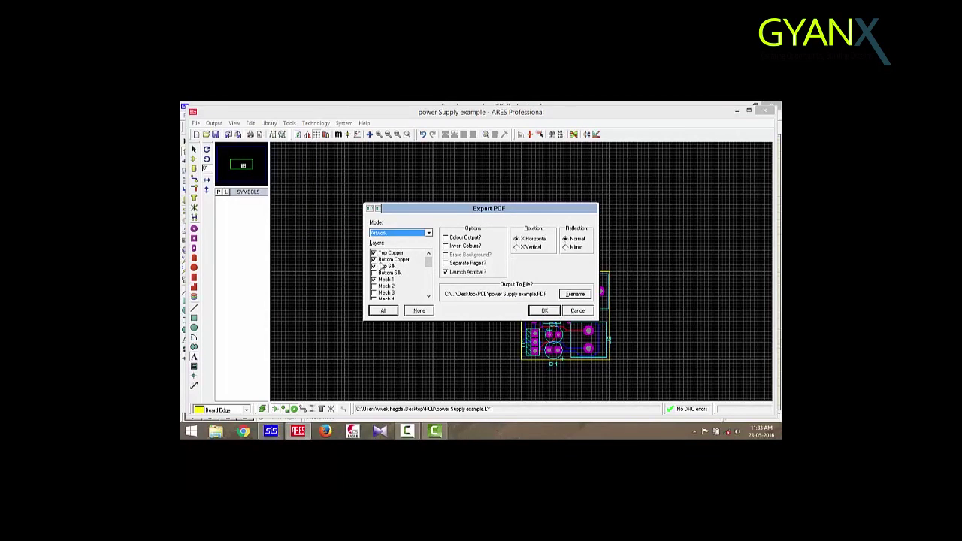
pyautogui.click(374, 260)
pyautogui.click(374, 260)
pyautogui.click(374, 254)
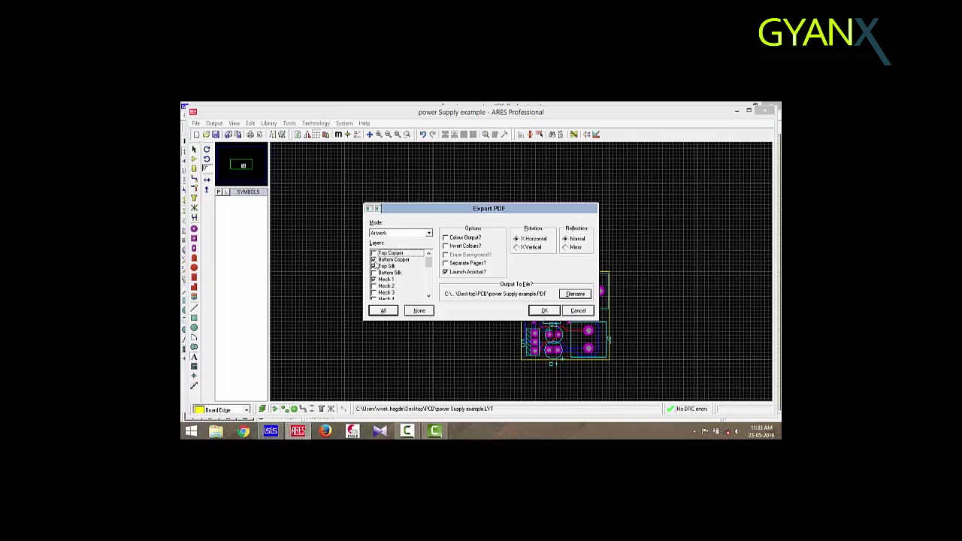
pyautogui.click(374, 266)
pyautogui.click(374, 279)
pyautogui.click(543, 311)
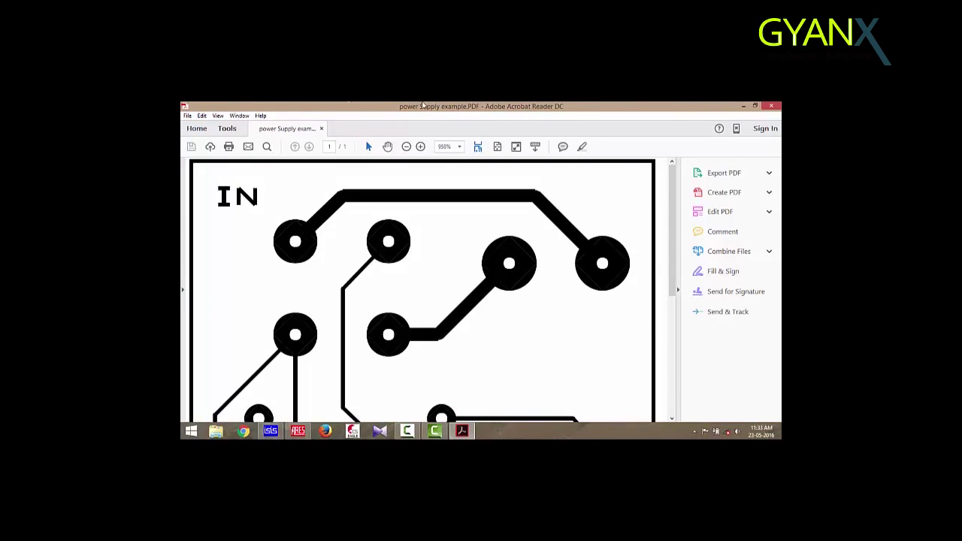
# View the exported PDF at 100% zoom to check the actual print size, and close the PDF reader.
pyautogui.click(461, 148)
pyautogui.click(493, 212)
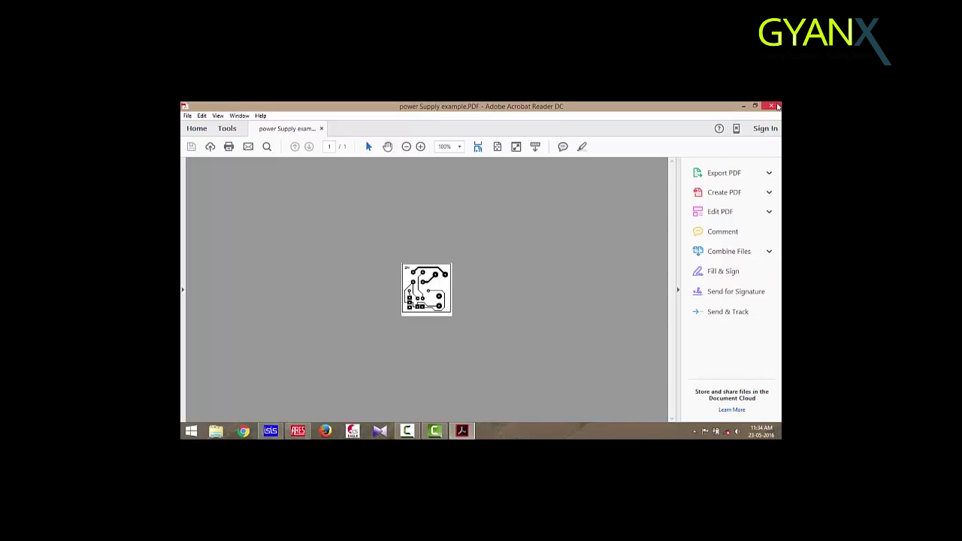
pyautogui.click(778, 106)
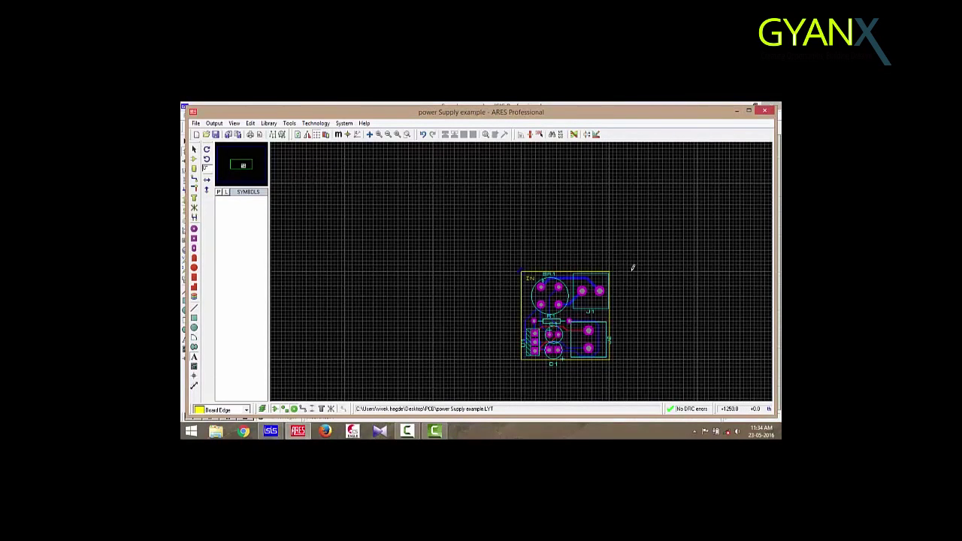